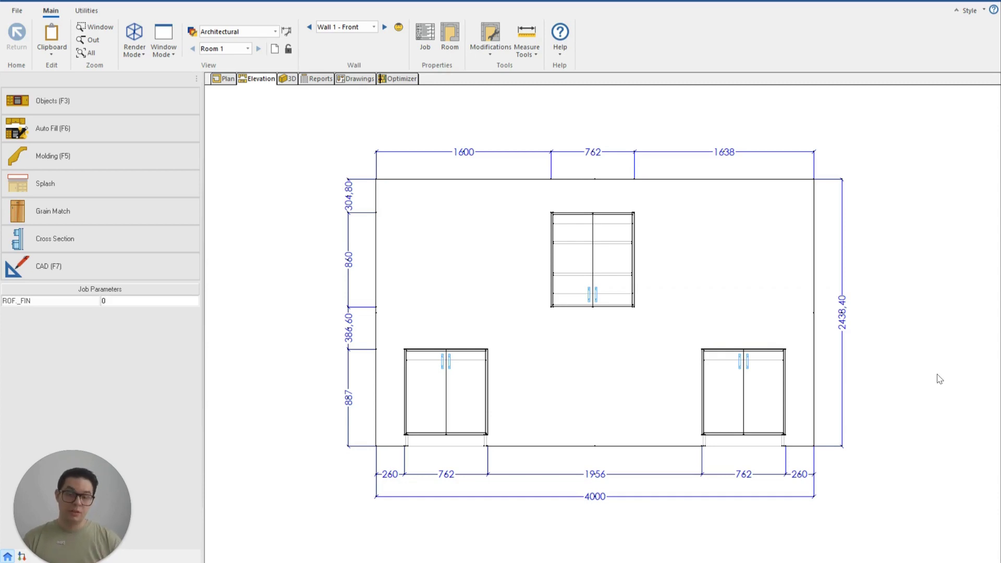
Step: Open the upper door cabinet's BO - Bottom panel in the CAM machining editor
double_click(621, 270)
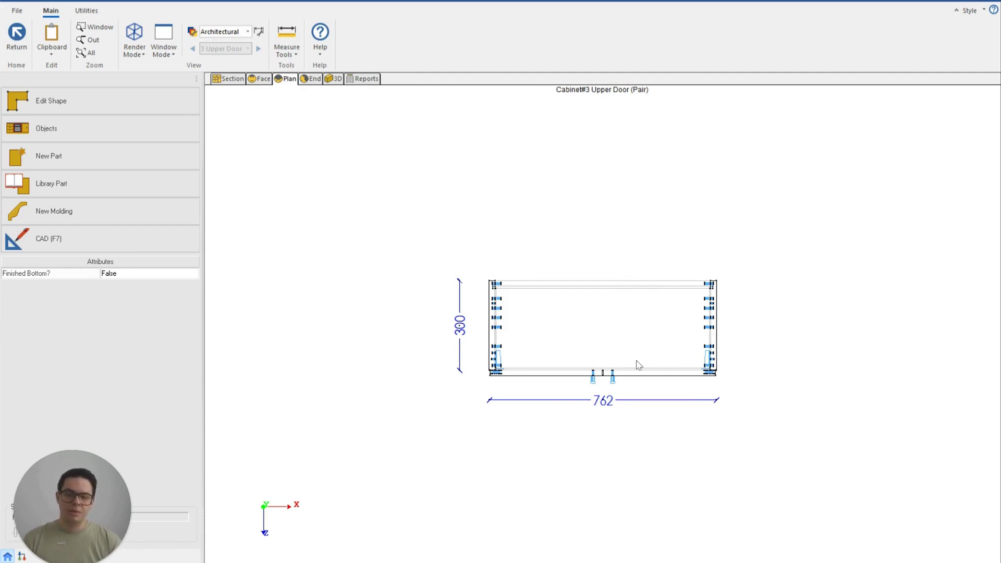
click(628, 333)
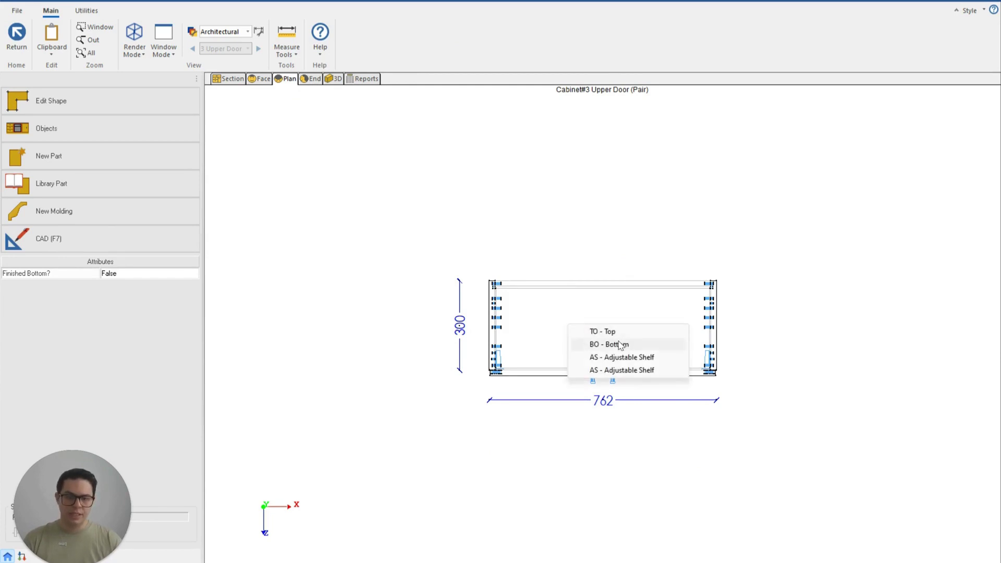
click(625, 345)
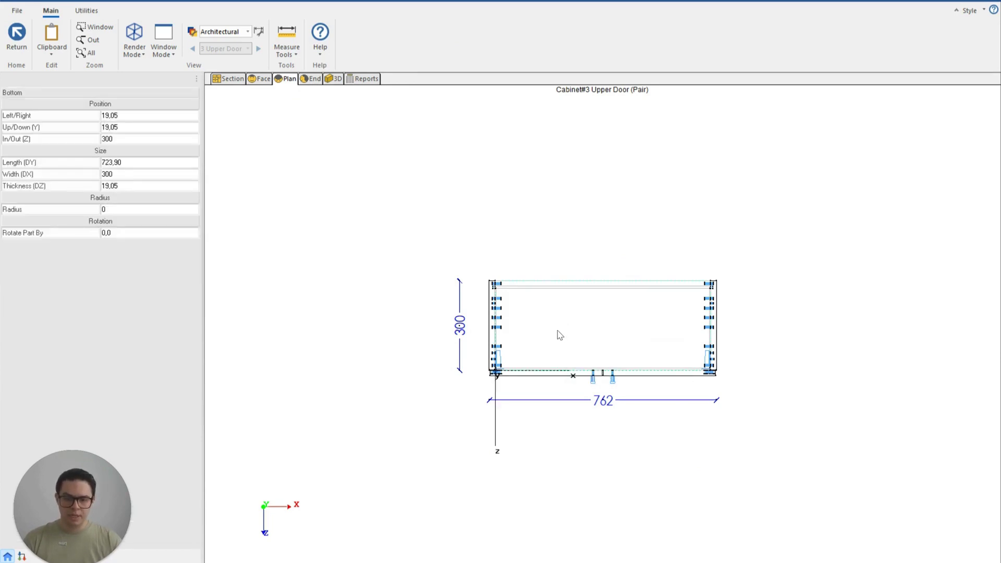
double_click(584, 327)
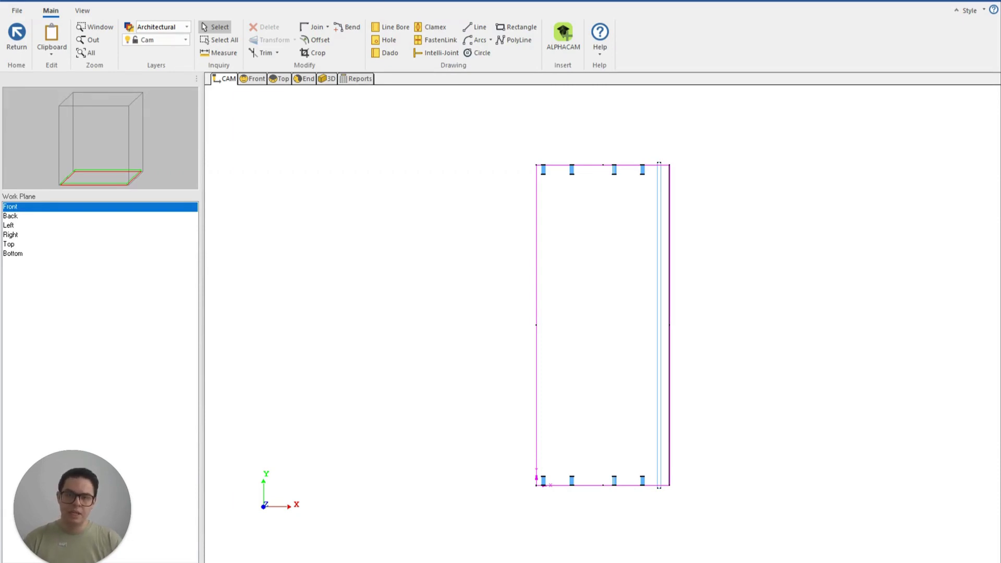
Step: Draw a rectangular route inside the bottom panel
click(513, 32)
click(552, 198)
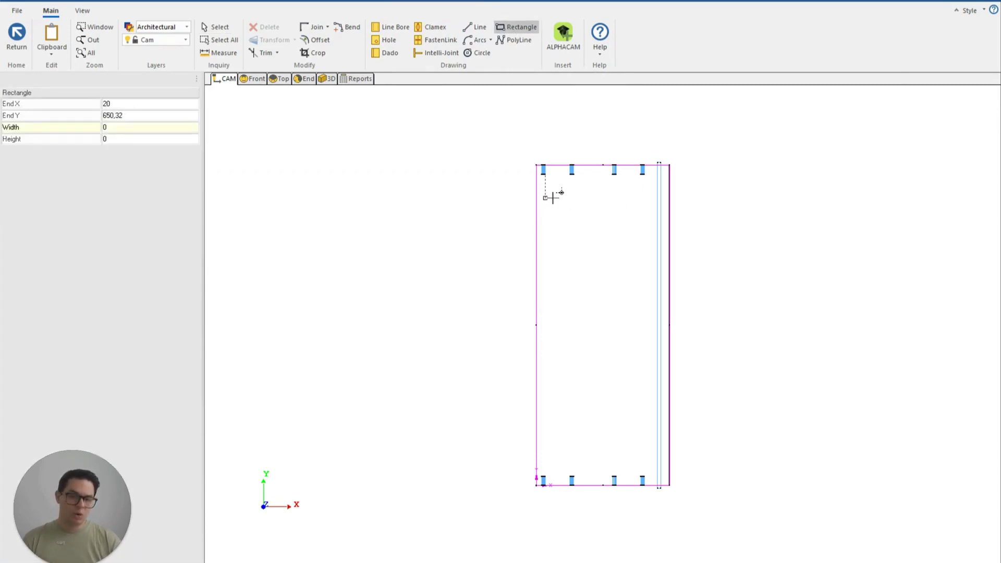
click(641, 448)
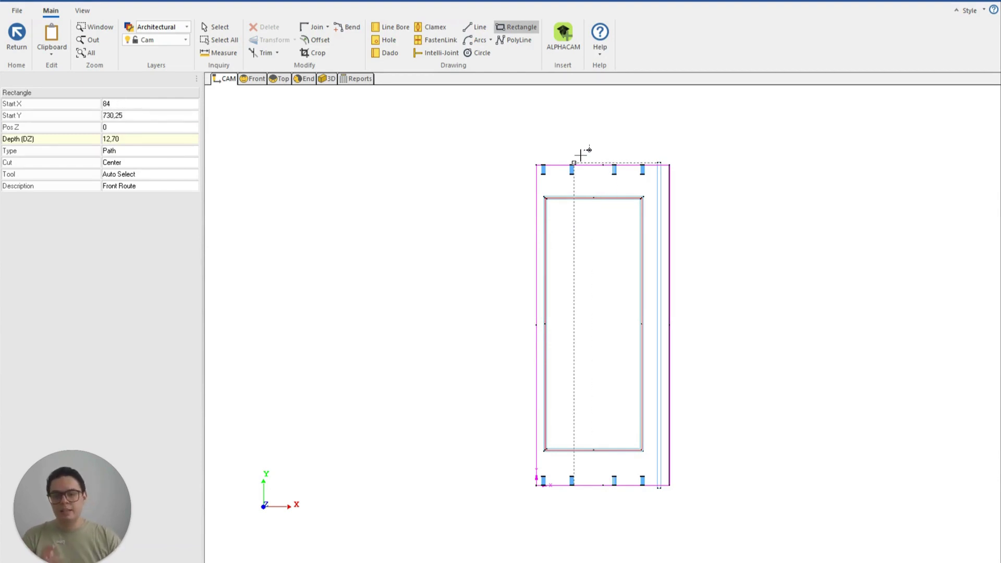
key(Escape)
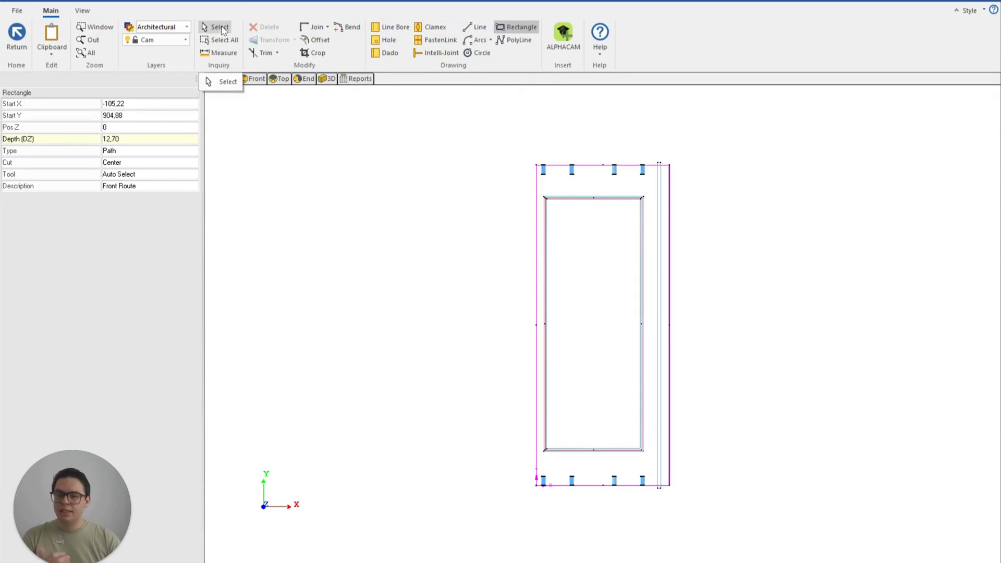
Step: Keep the rectangular route's Cut setting at Center
click(626, 202)
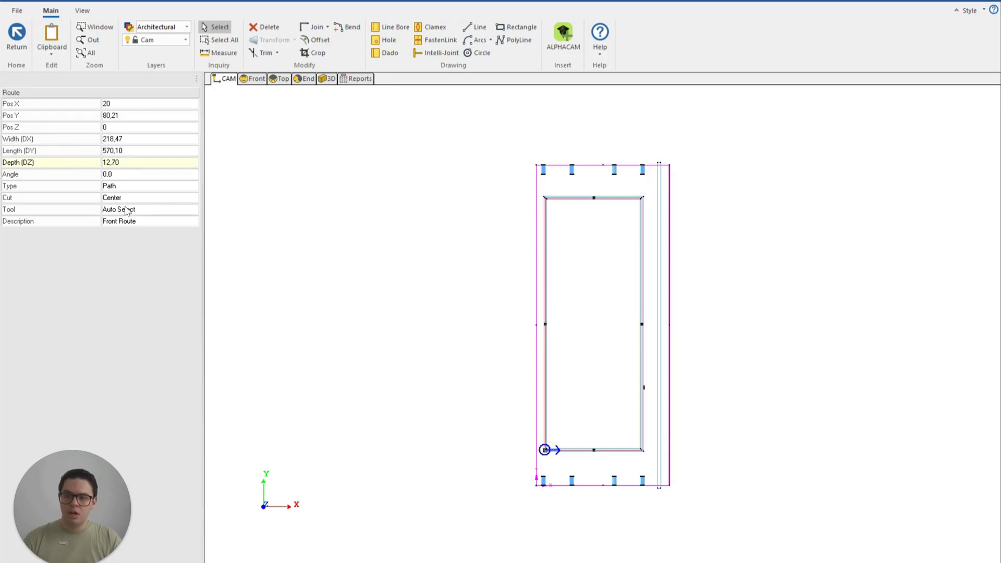
click(125, 199)
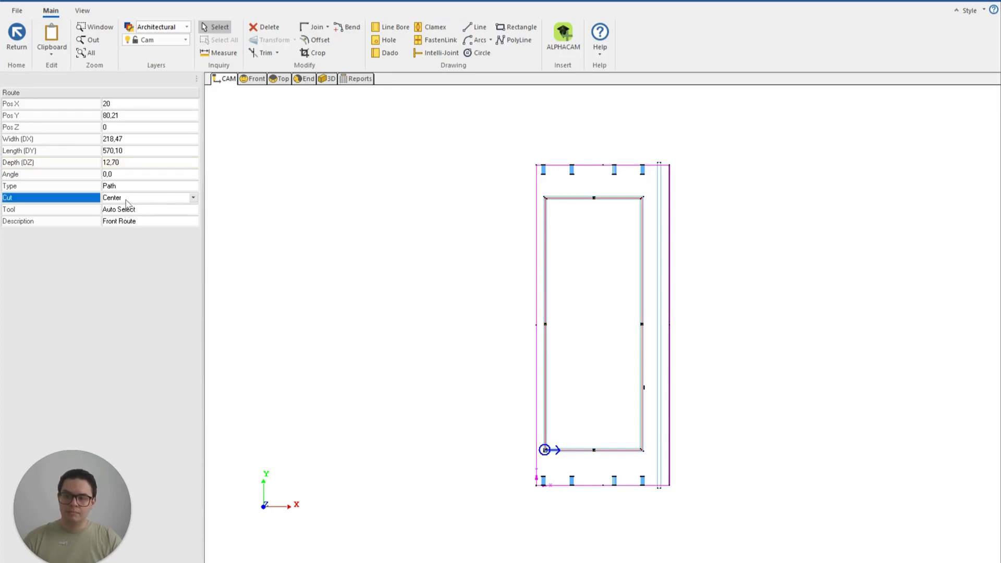
click(194, 200)
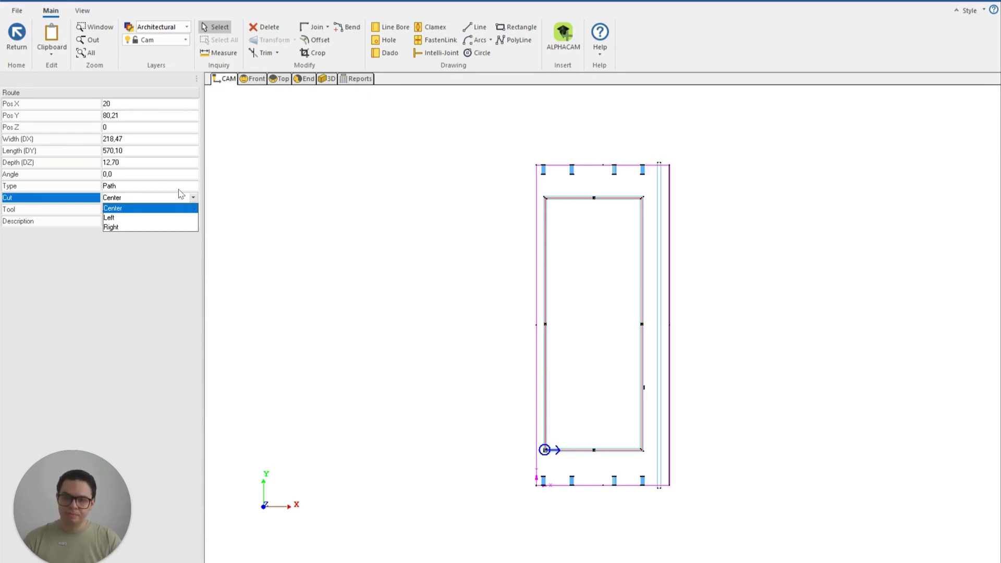
click(181, 197)
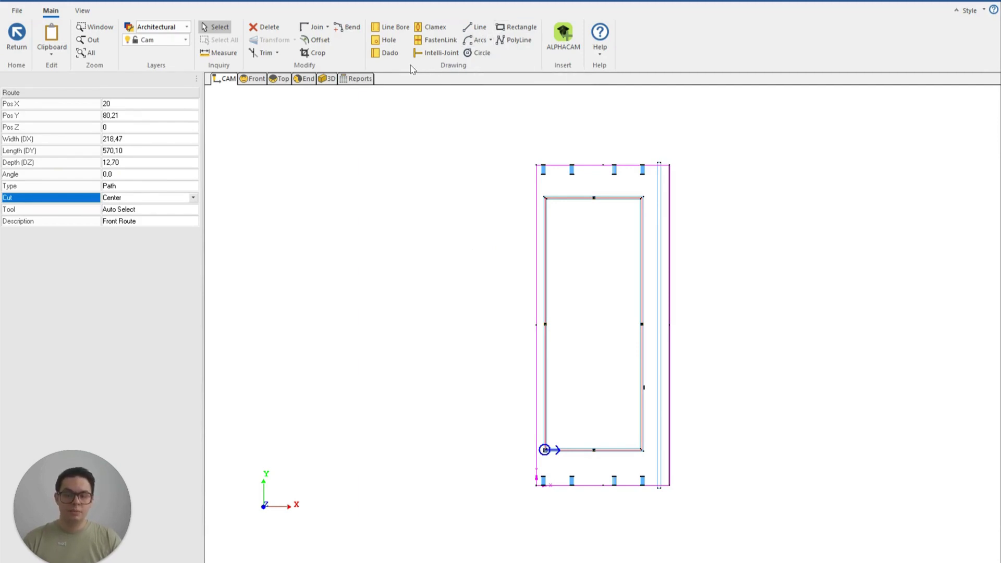
Step: Place three 12.7 holes along the panel's top edge, then Return to the cabinet
click(385, 41)
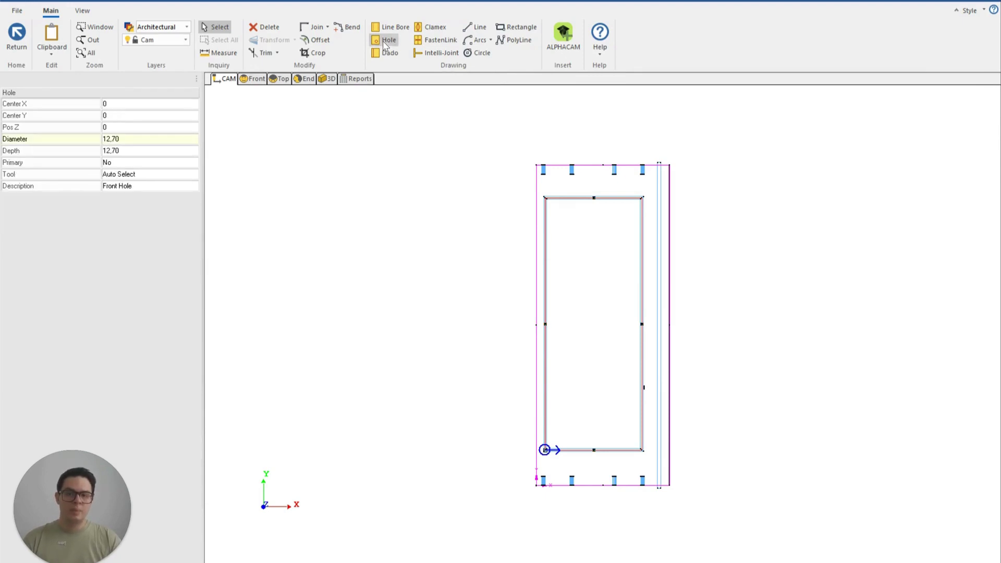
click(570, 184)
click(603, 185)
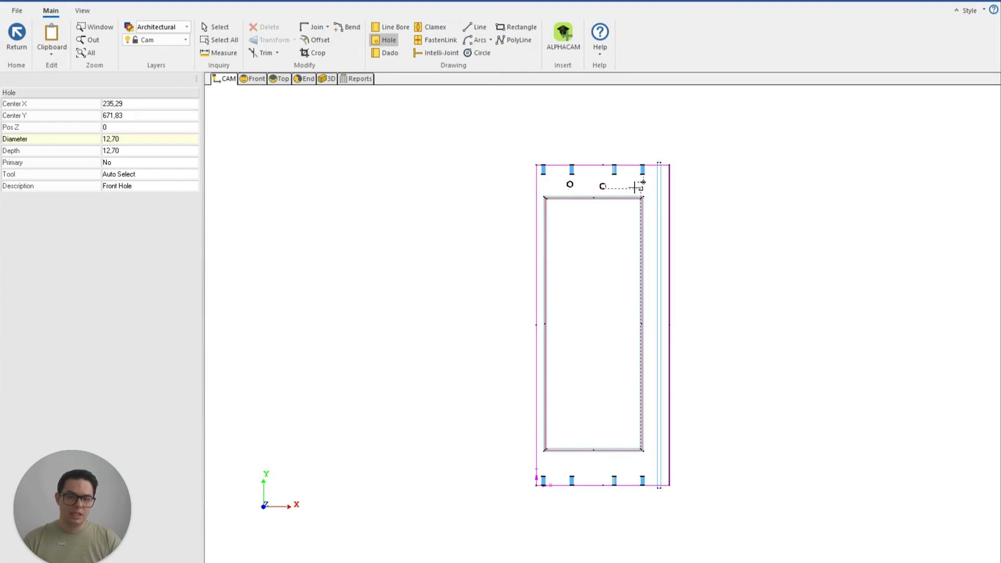
click(641, 187)
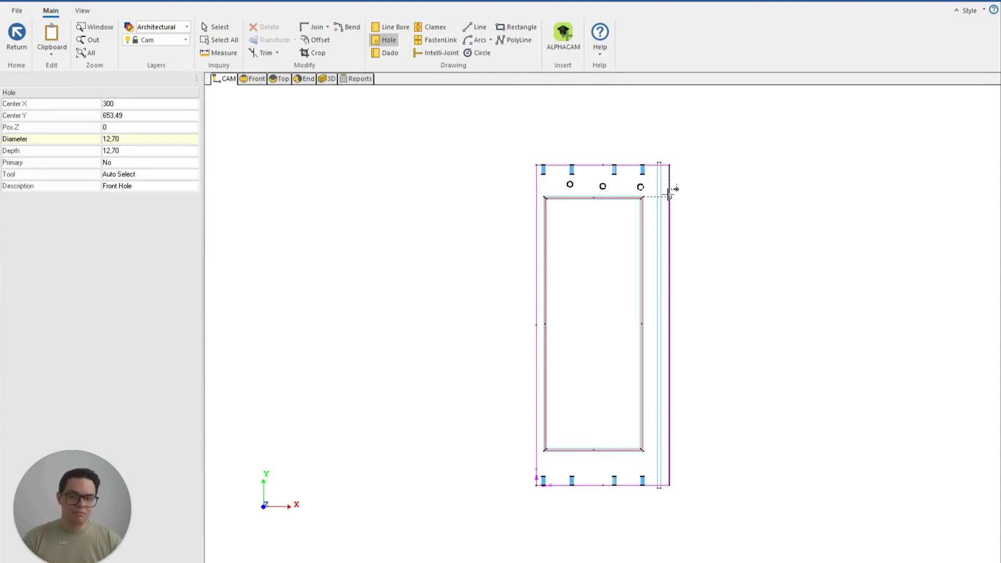
click(26, 47)
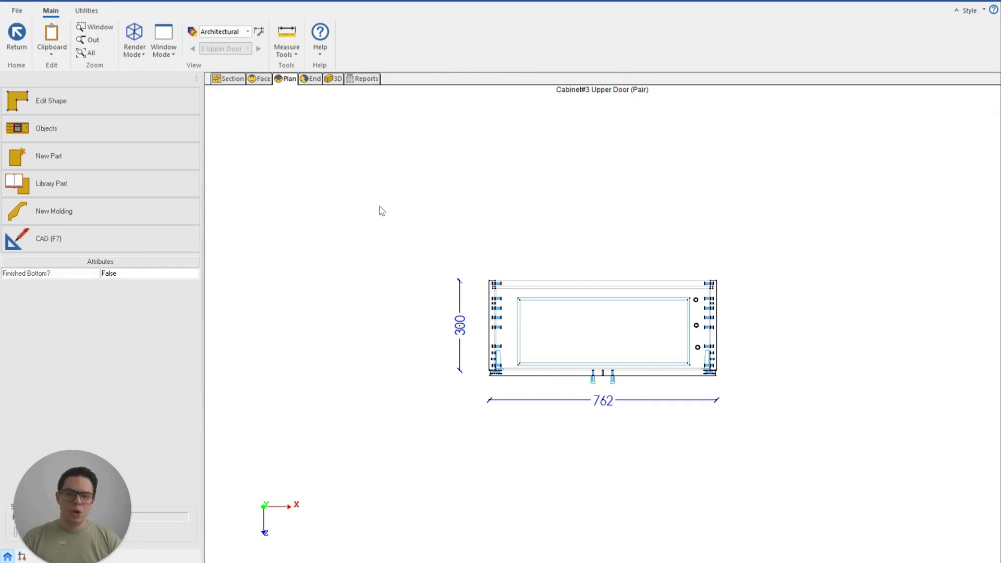
Step: Open the left base cabinet's End view and bring up RF - Finished Right End's actions
click(17, 43)
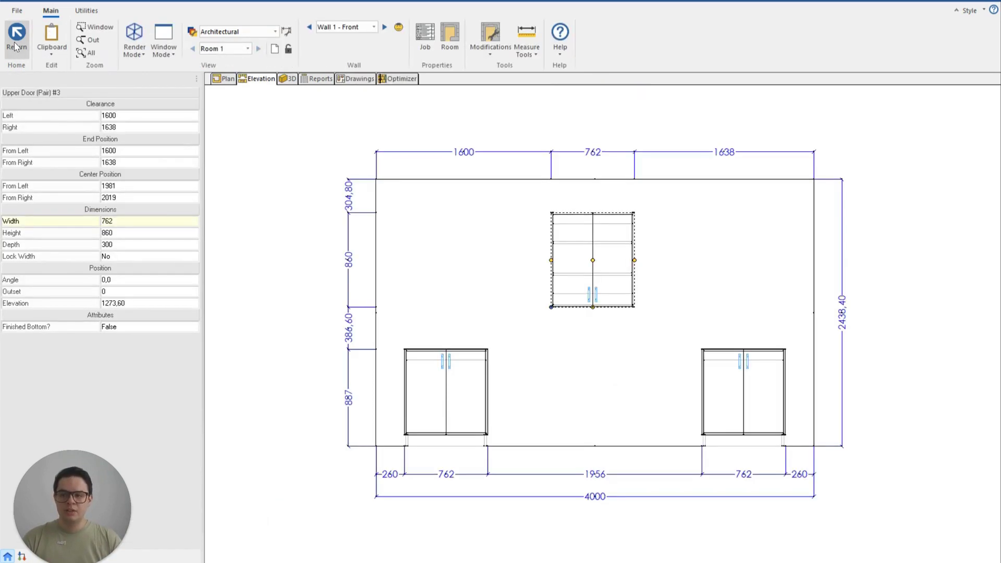
click(480, 404)
double_click(481, 404)
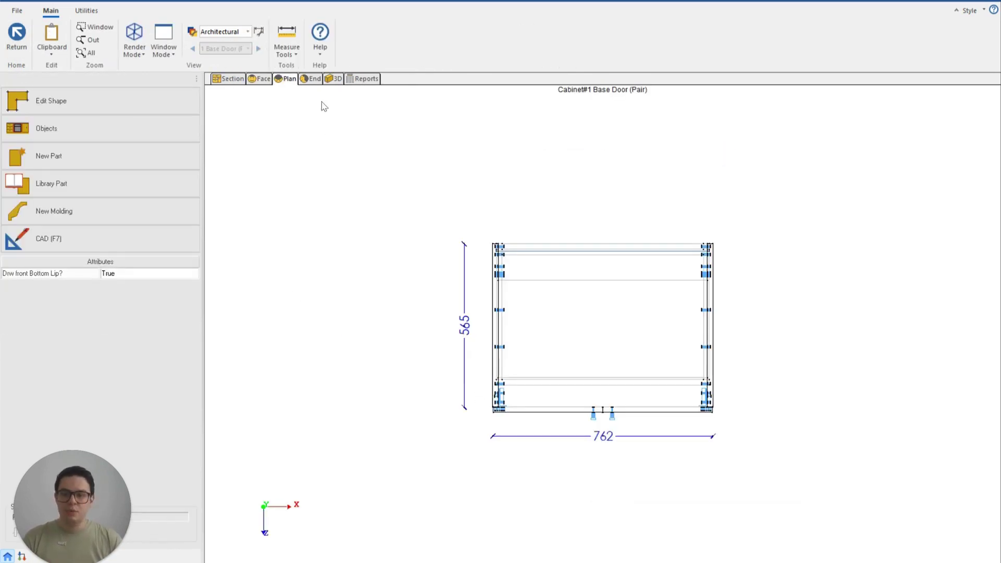
click(315, 79)
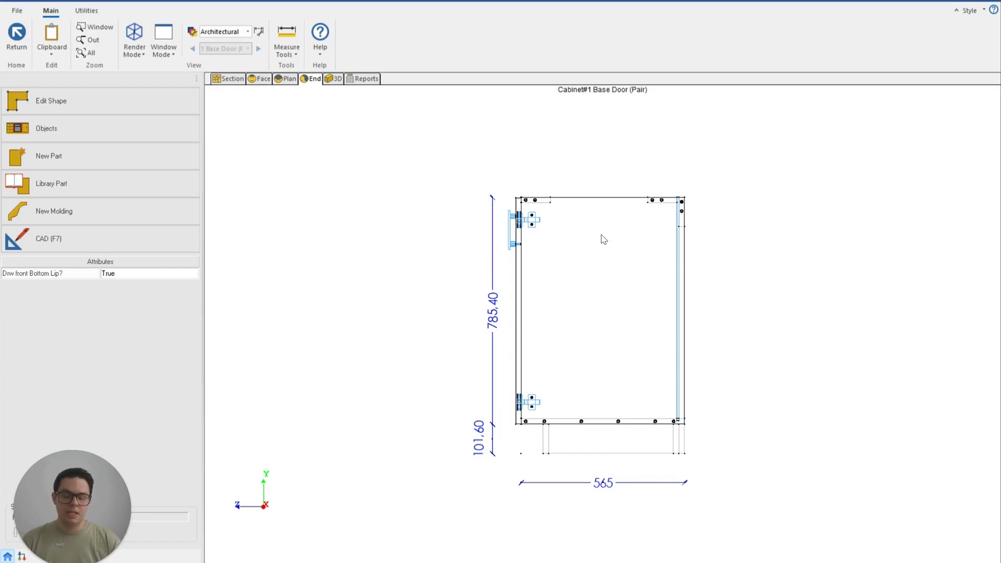
click(626, 256)
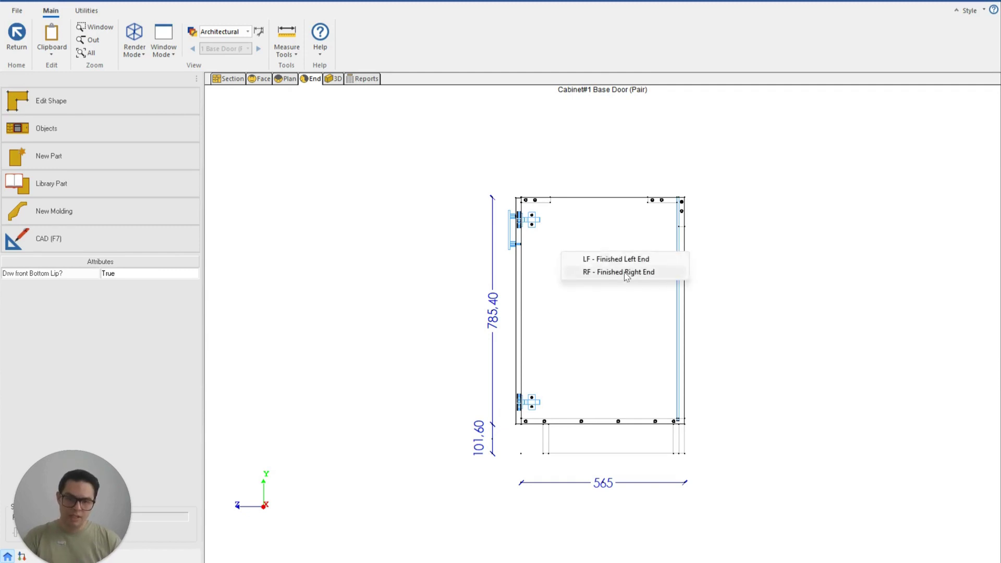
click(626, 273)
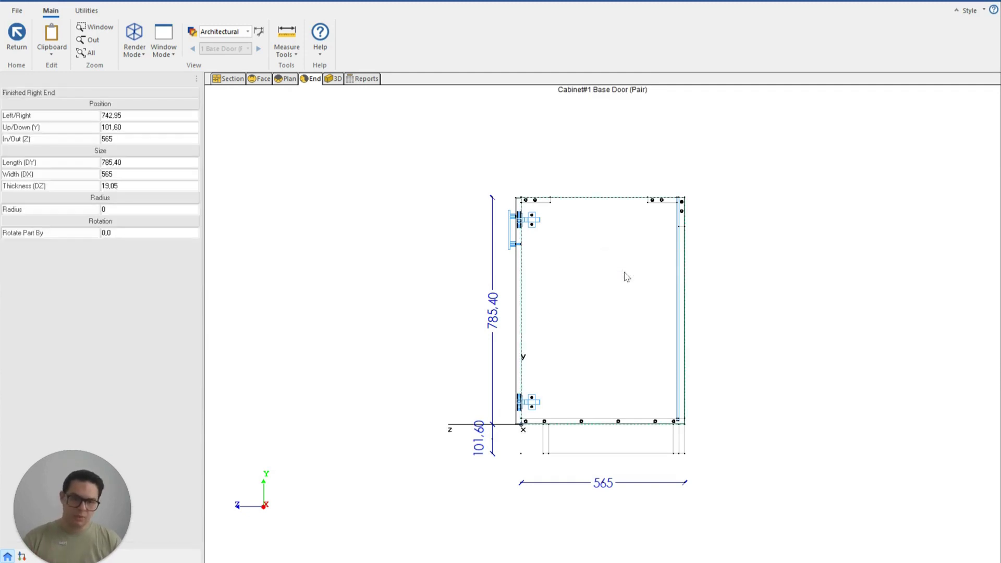
right_click(626, 243)
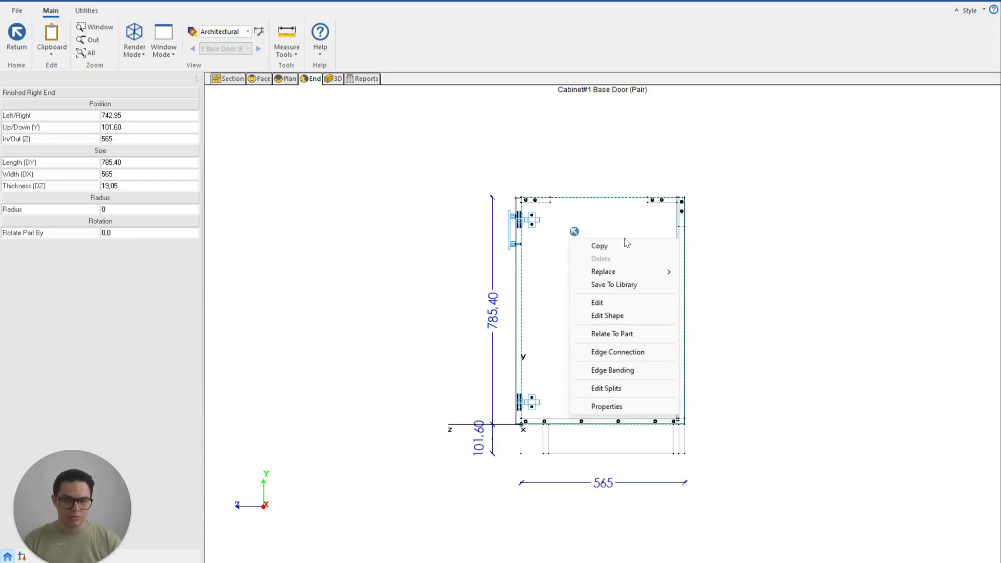
Step: Start Edit Shape on the end panel and draw a notch box at its right edge
click(624, 316)
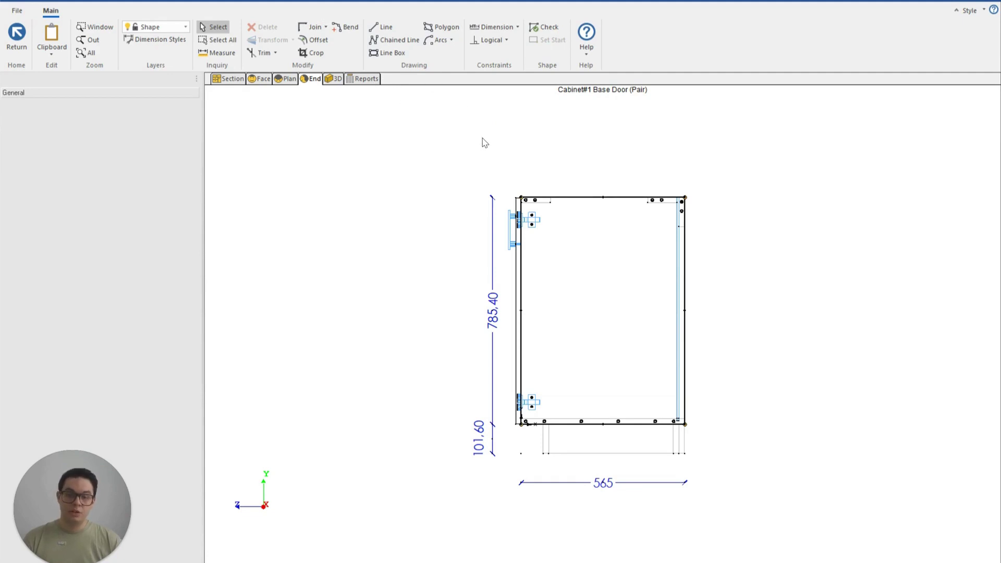
click(389, 60)
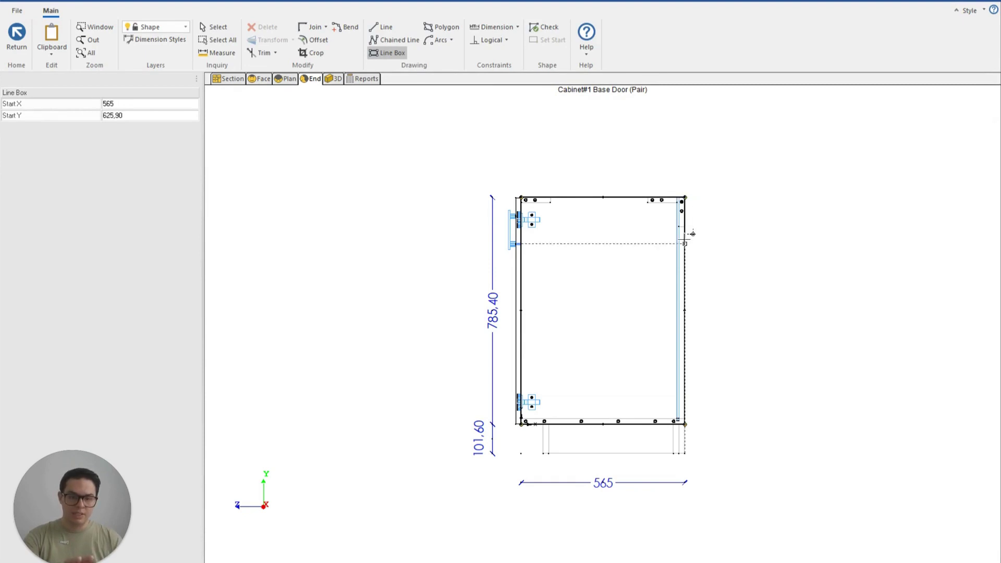
click(686, 244)
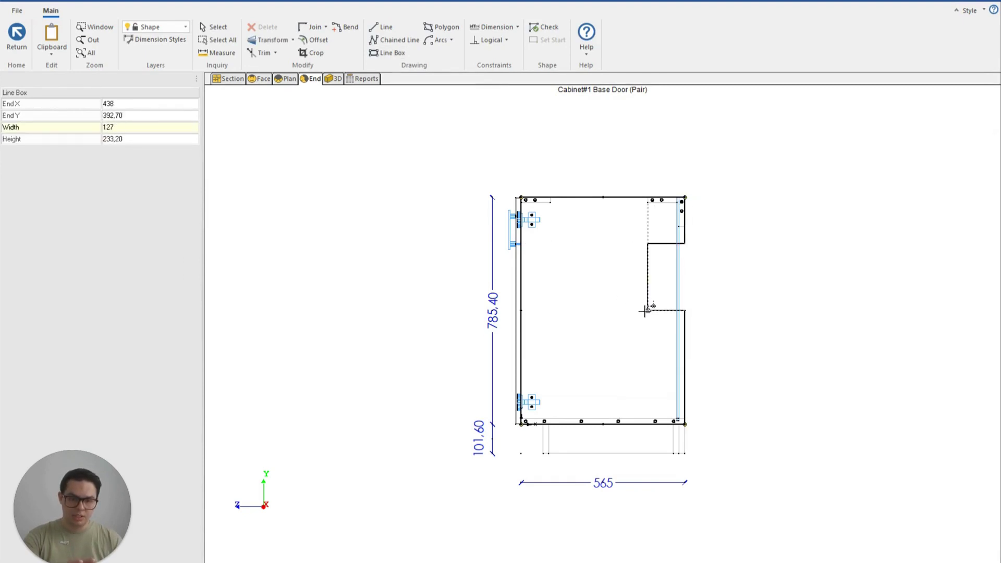
click(648, 310)
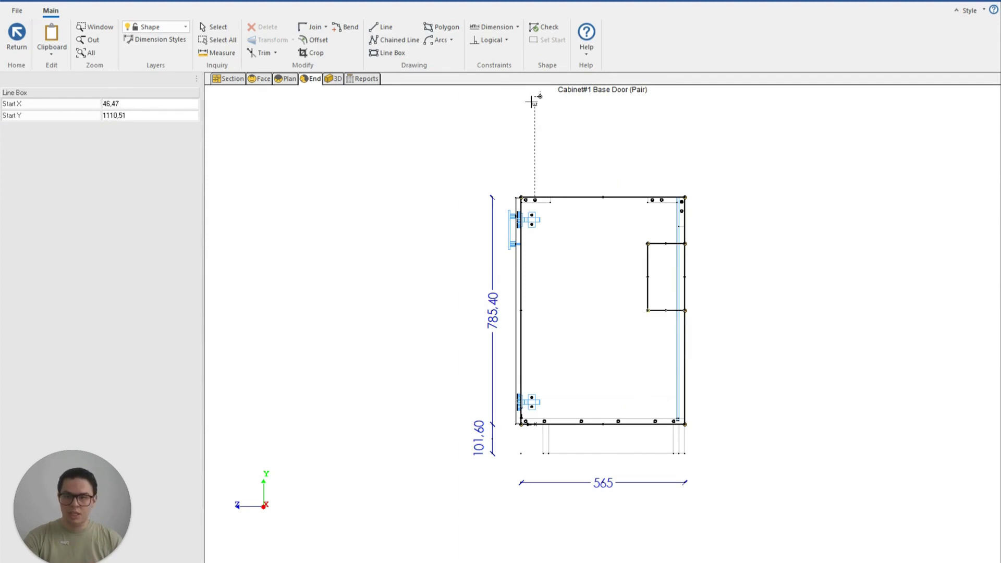
click(214, 26)
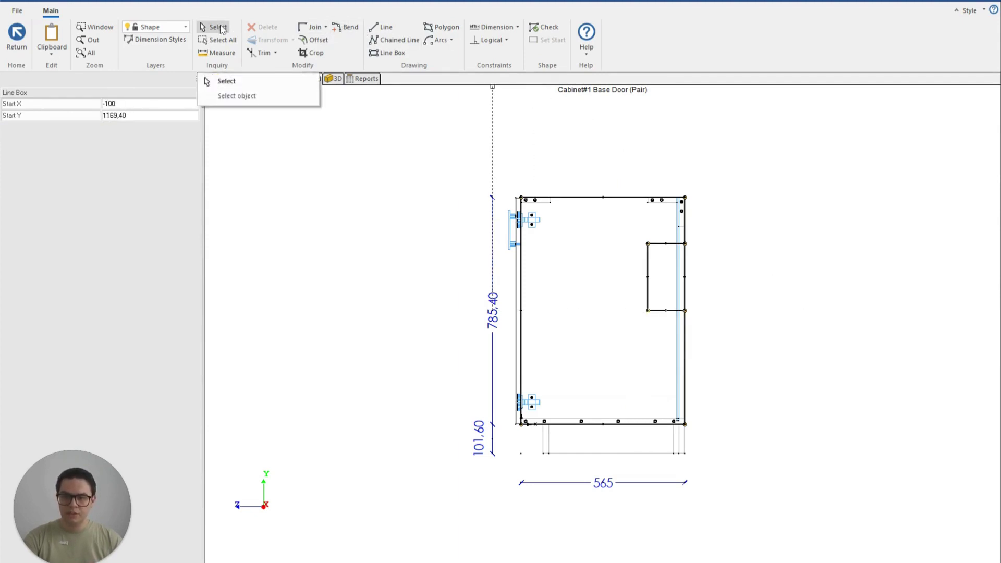
Step: Trim the outer edge across the notch and validate the outline with Check
click(260, 52)
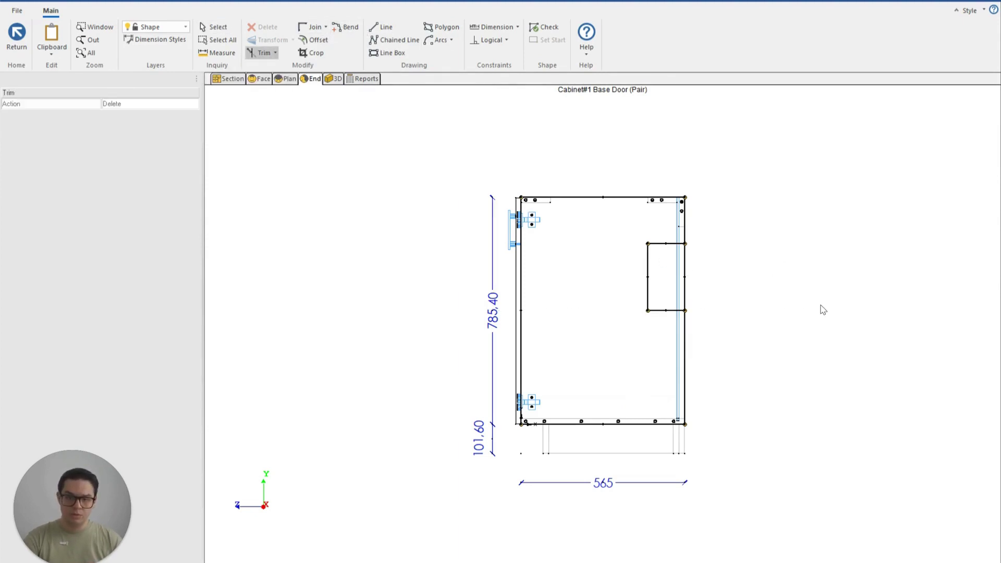
click(688, 270)
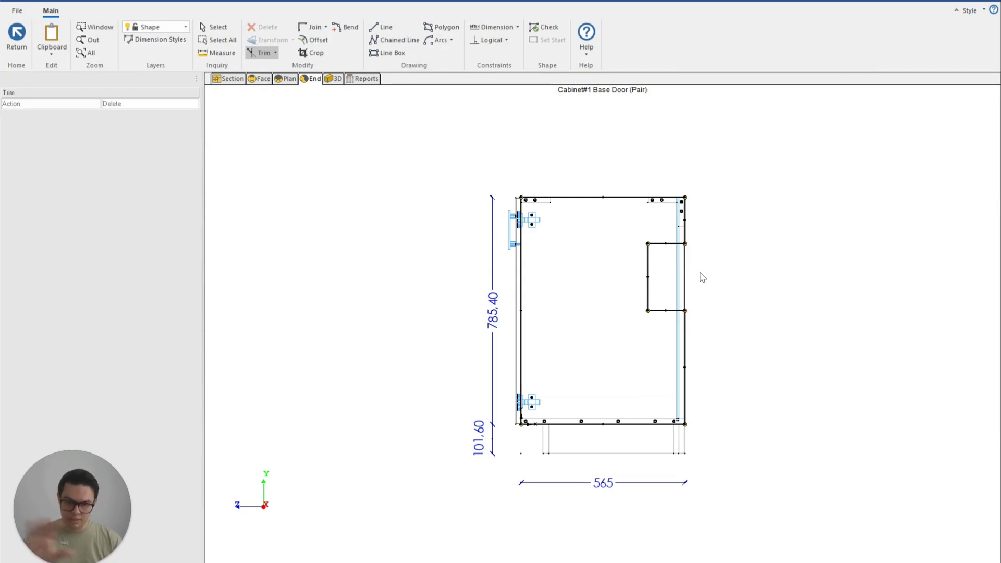
click(546, 29)
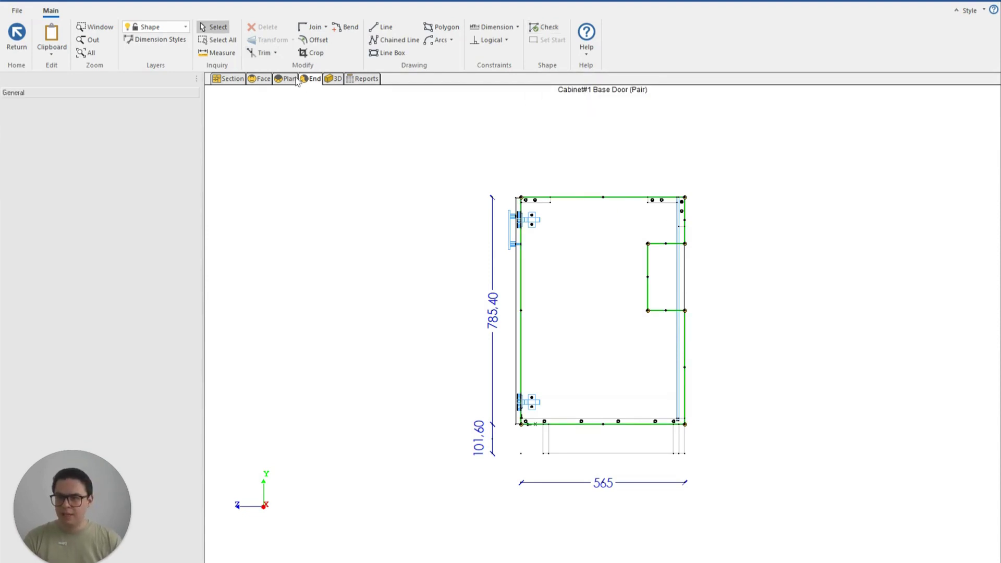
Step: Save the notched shape with Oui and orbit the cabinet in the 3D view
click(17, 35)
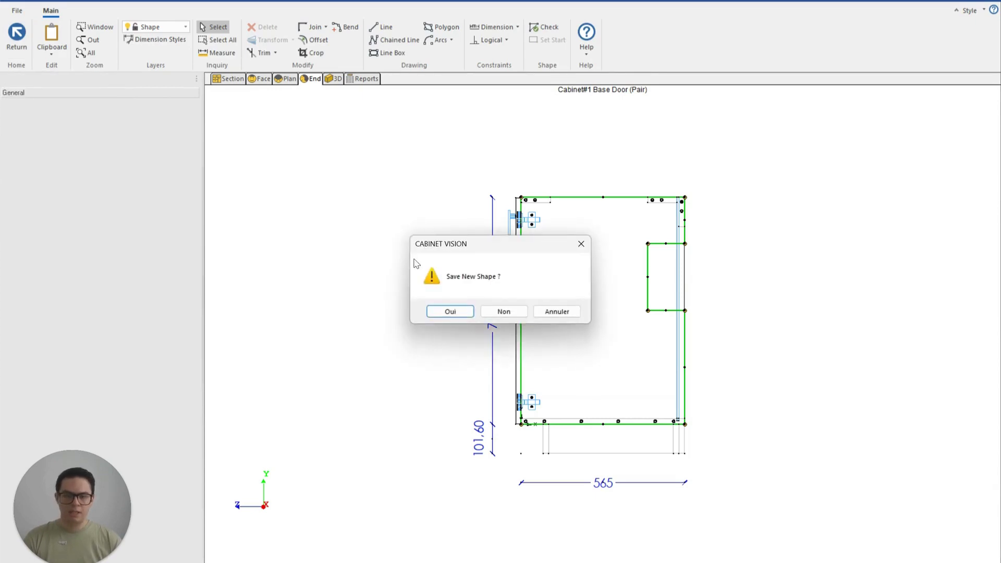
click(451, 312)
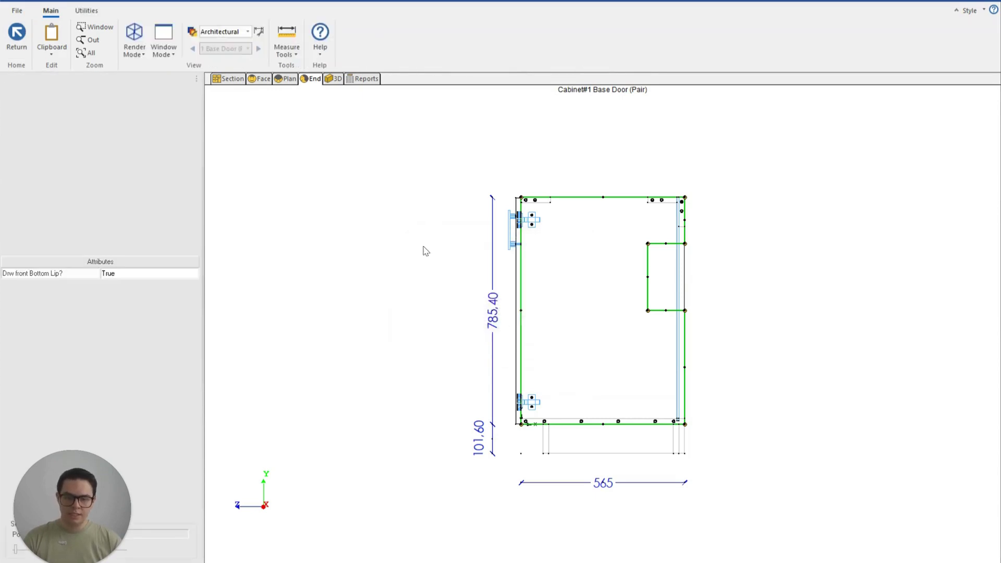
click(333, 79)
mouse_move(704, 249)
mouse_down()
mouse_move(636, 380)
mouse_move(632, 426)
mouse_move(902, 428)
mouse_up()
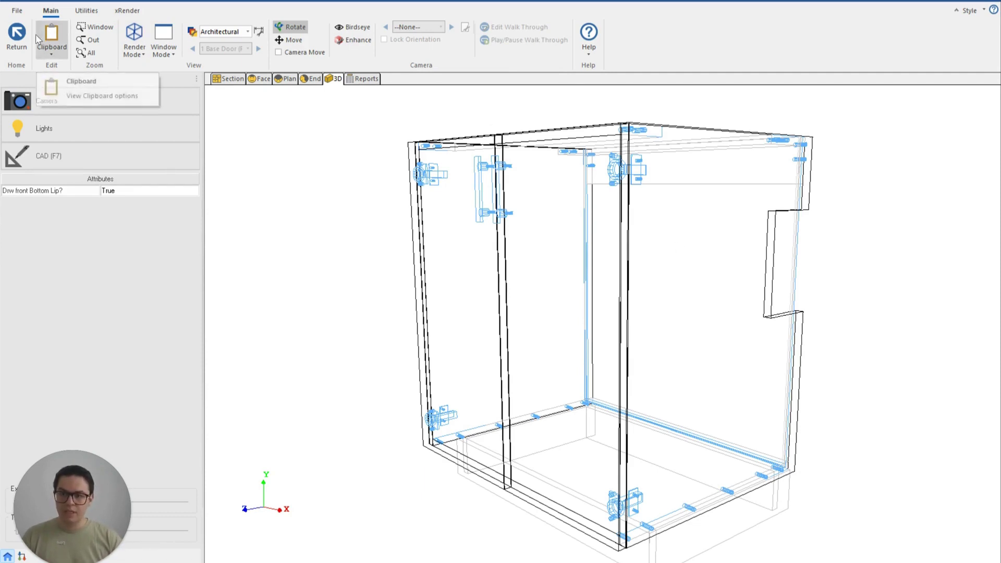
Step: In Plan, drag the right base door cabinet onto the lower wall and bring up its options
click(17, 35)
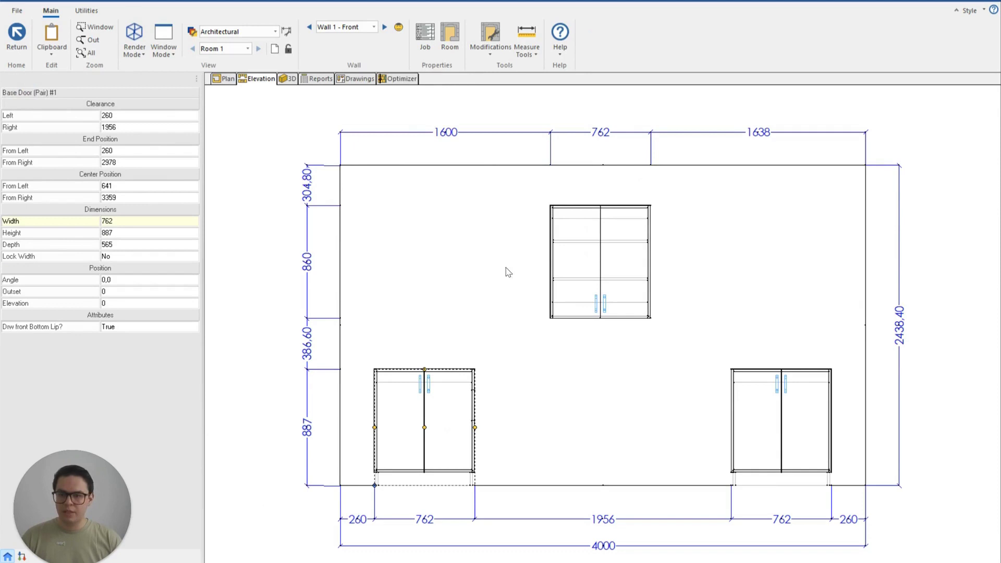
click(222, 80)
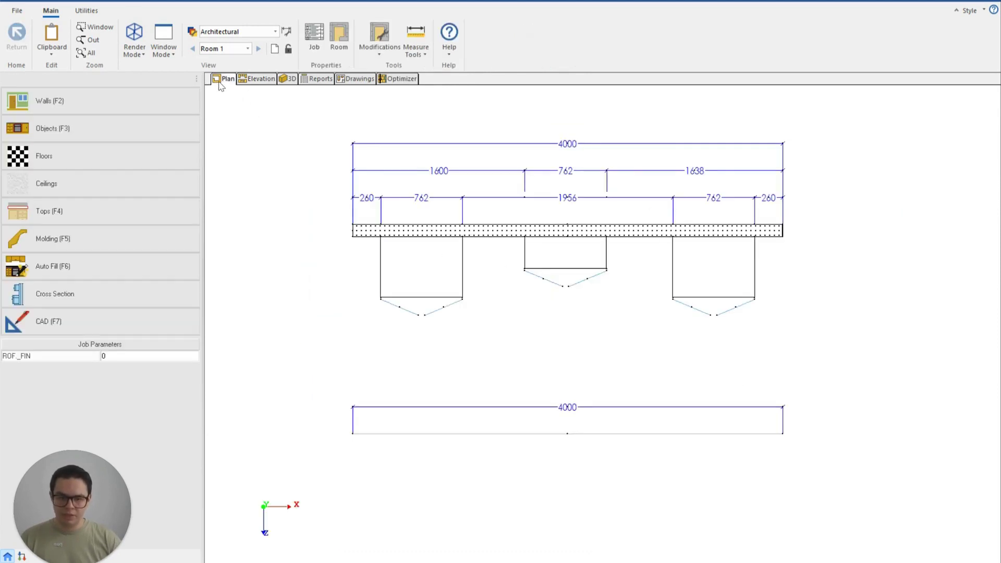
click(727, 287)
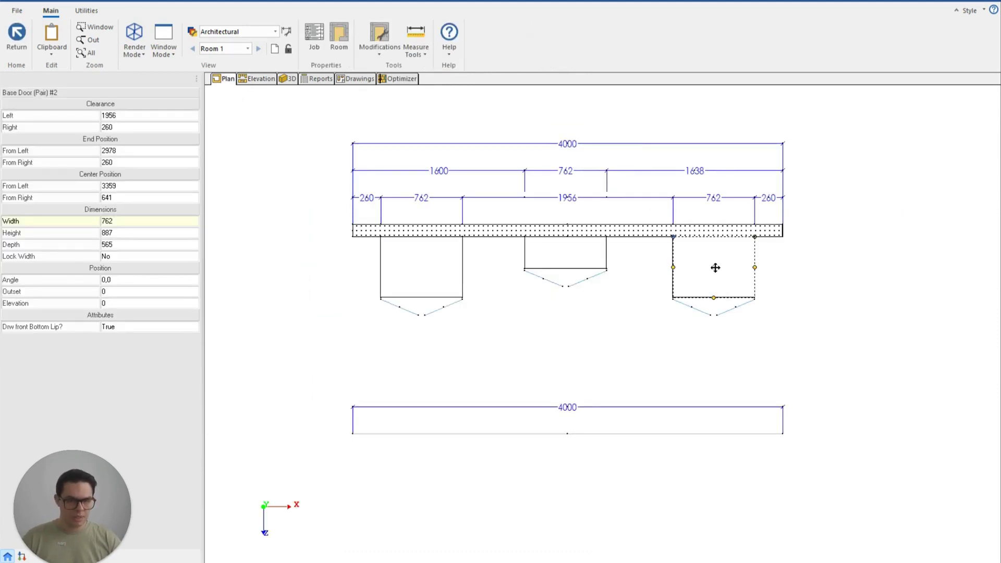
drag(715, 267, 563, 405)
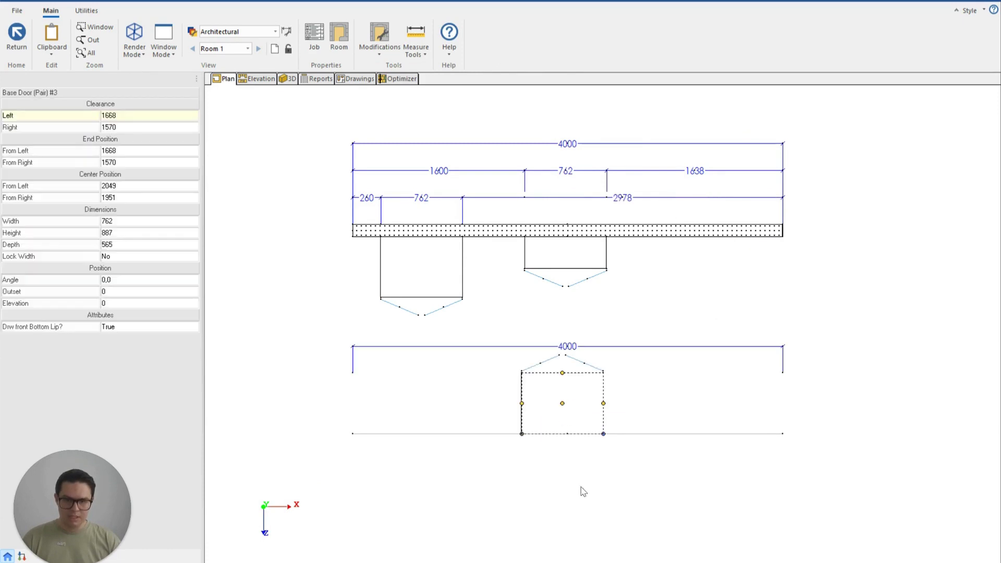
click(602, 456)
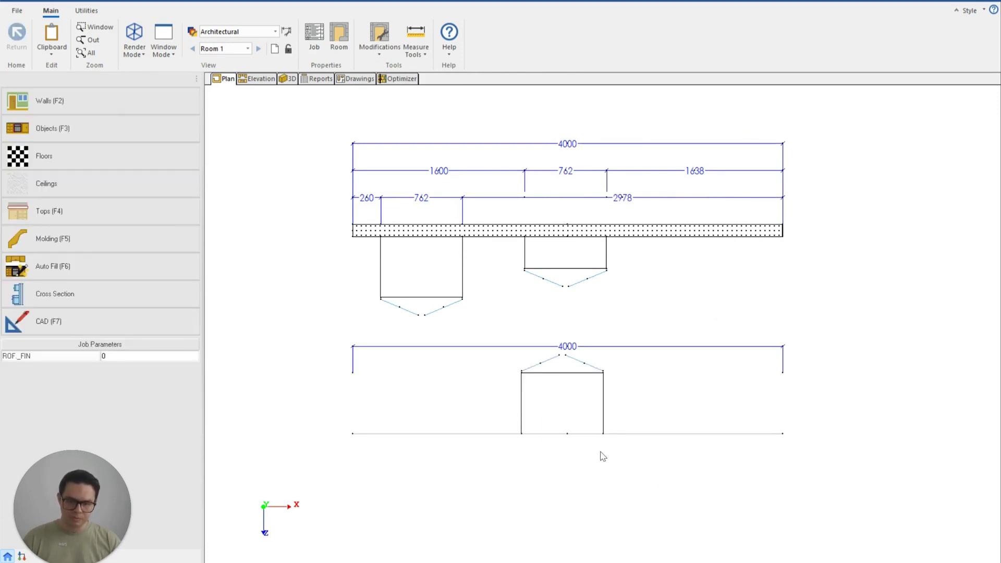
click(580, 413)
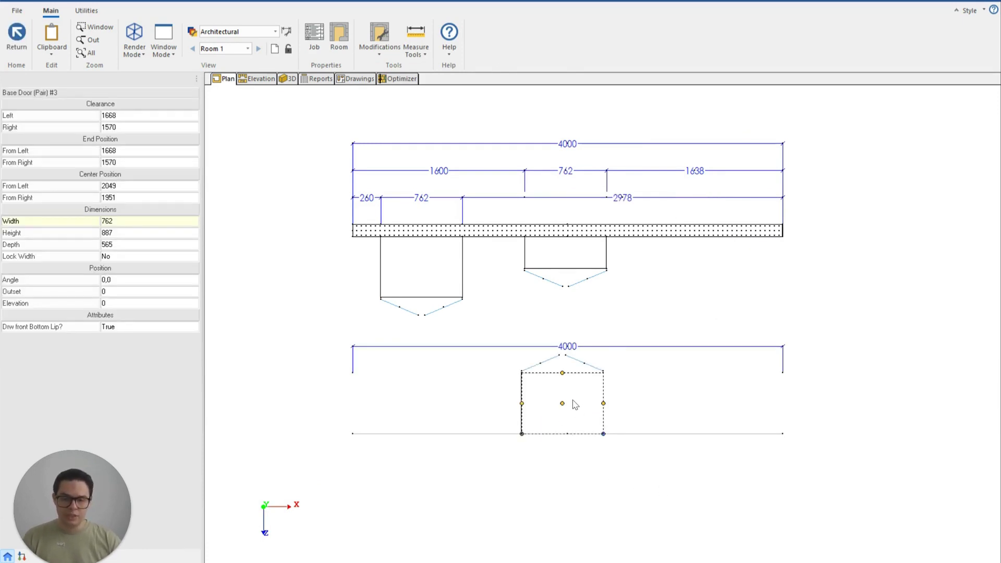
right_click(573, 402)
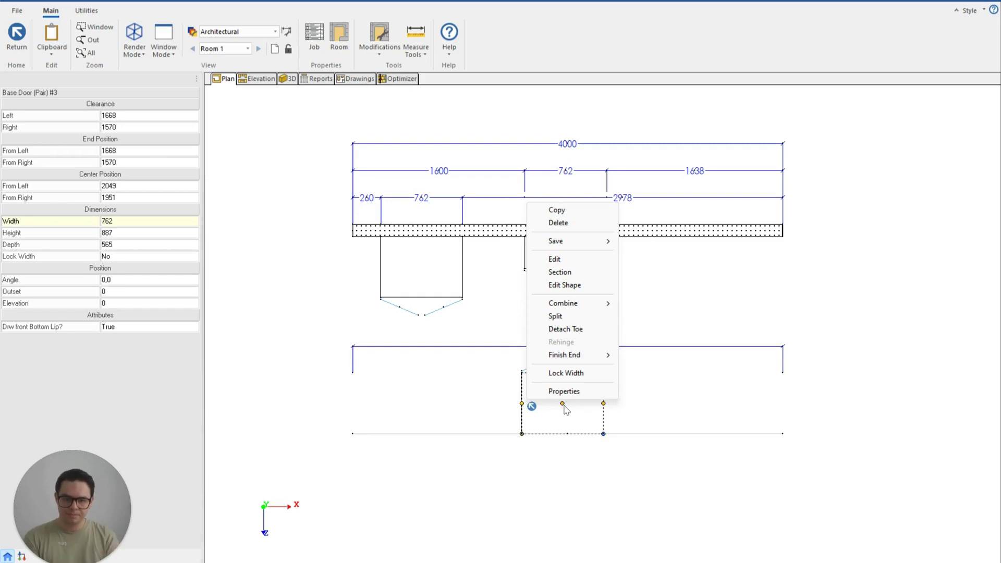
Step: In Edit Shape, draw two boxes extending the cabinet's plan outline left and right
click(592, 285)
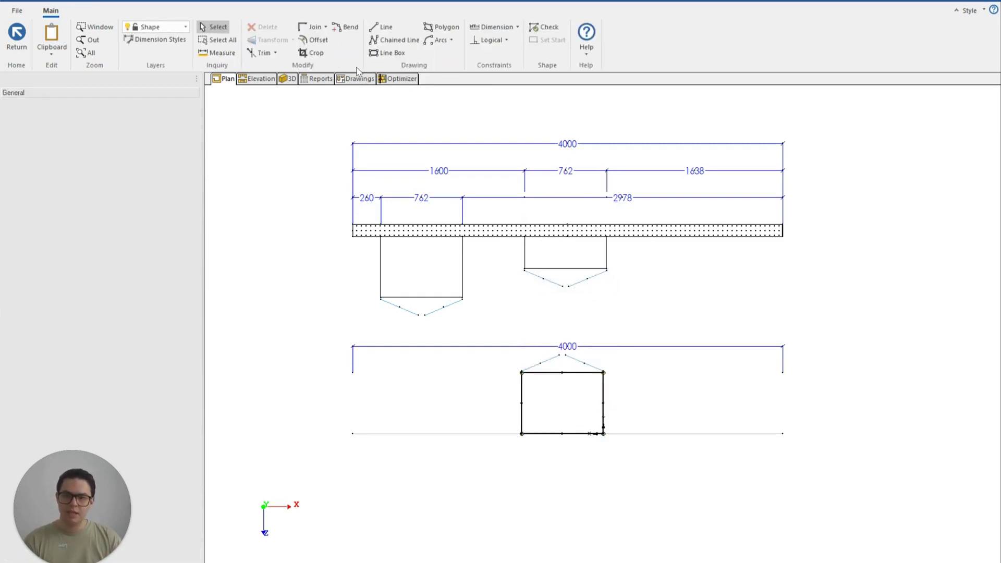
click(391, 55)
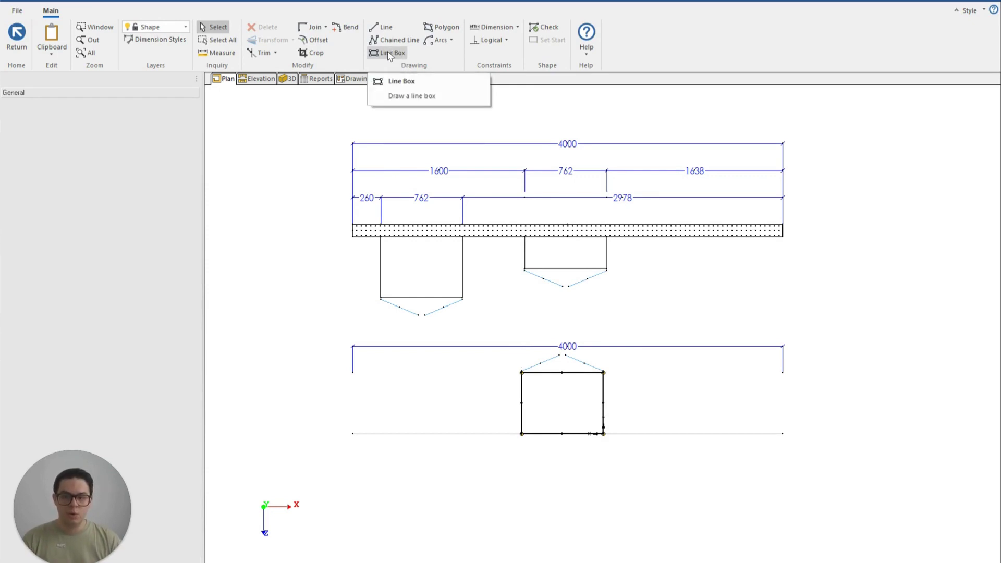
click(391, 55)
click(523, 316)
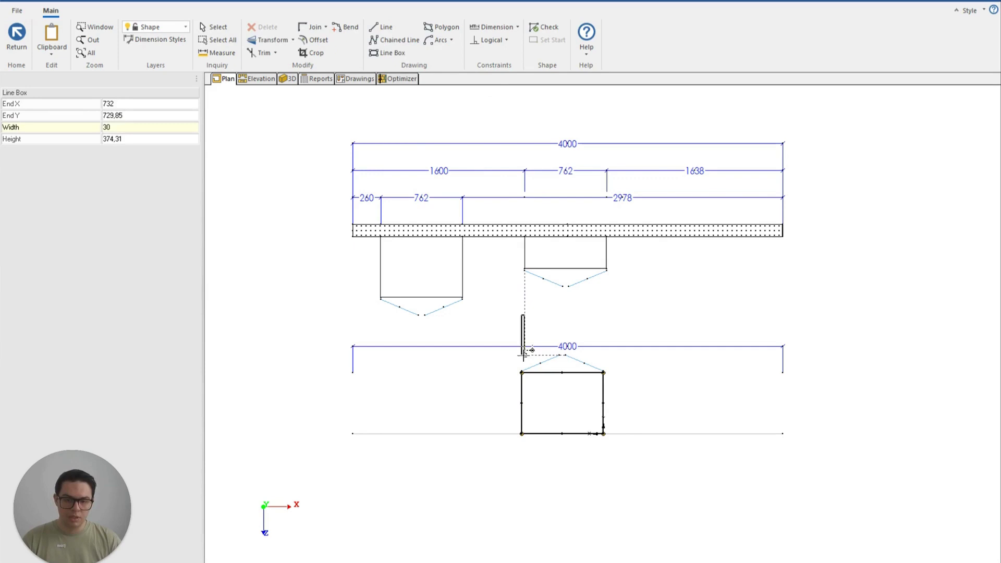
click(563, 372)
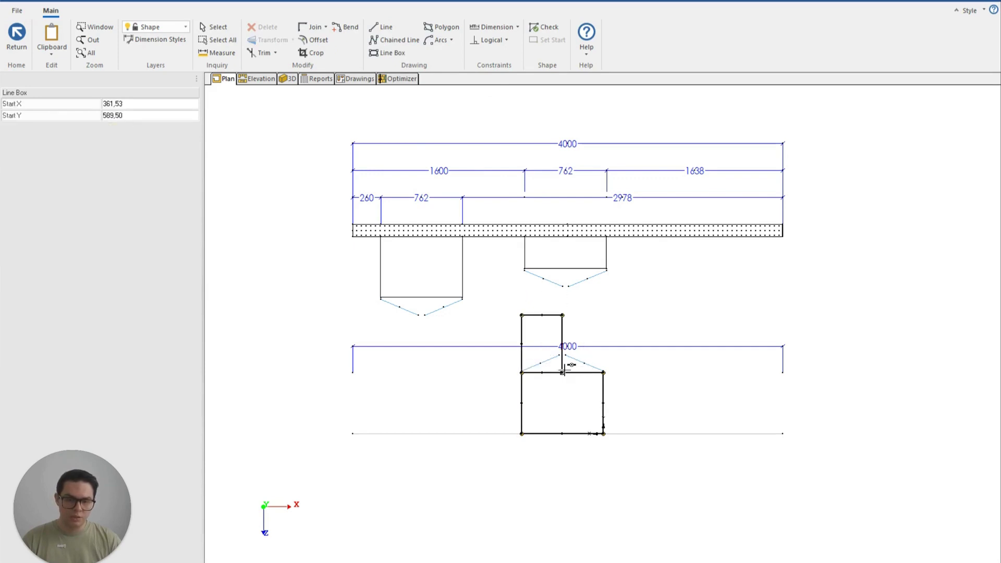
click(604, 373)
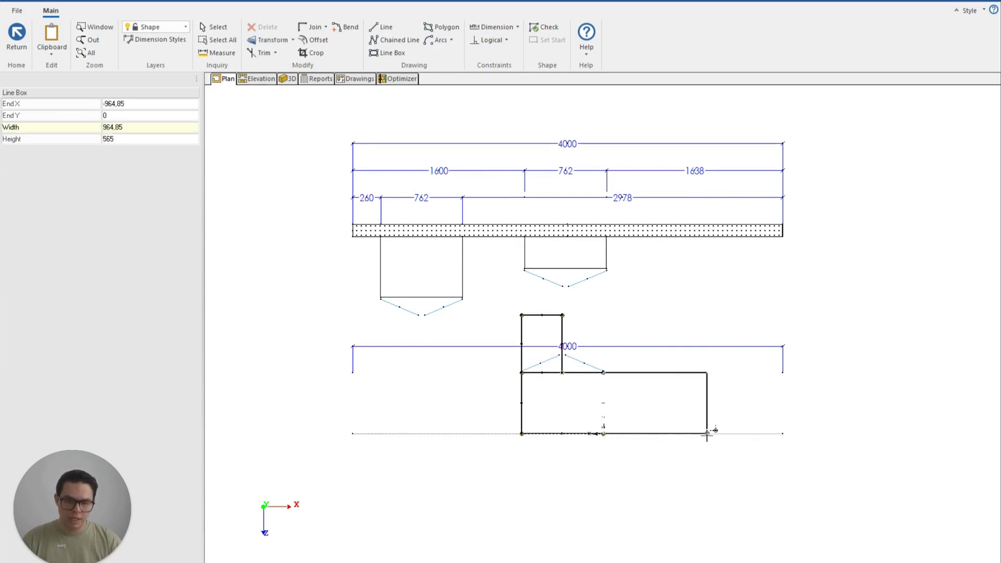
click(708, 433)
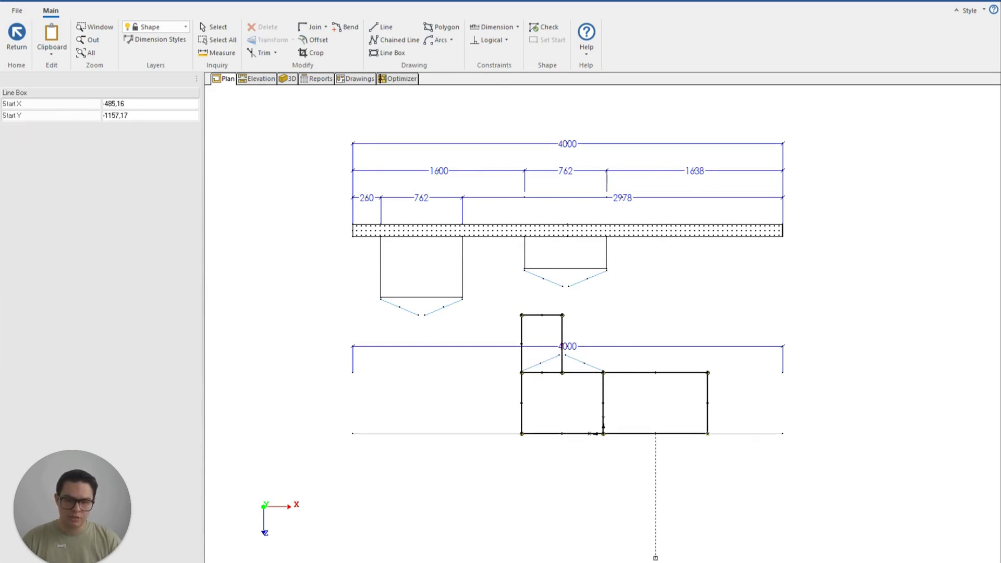
Step: Trim the dividing line between the boxes and finish the L-shaped outline
click(273, 55)
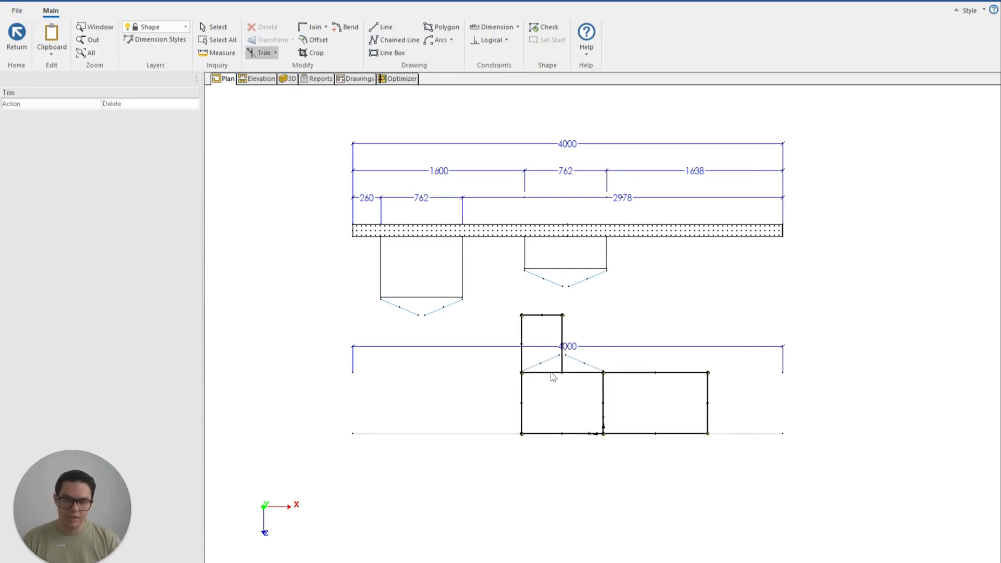
click(606, 398)
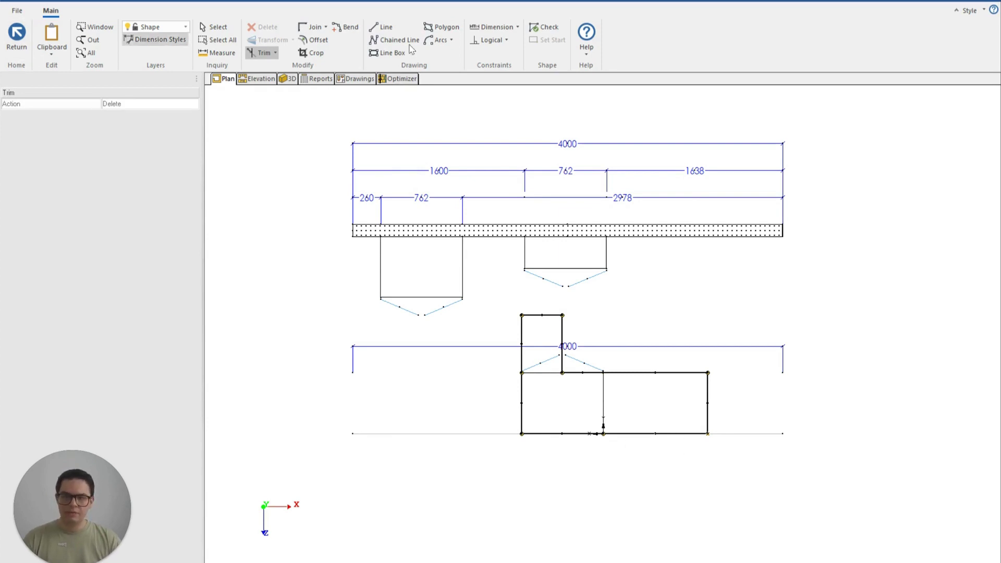
key(Escape)
click(16, 35)
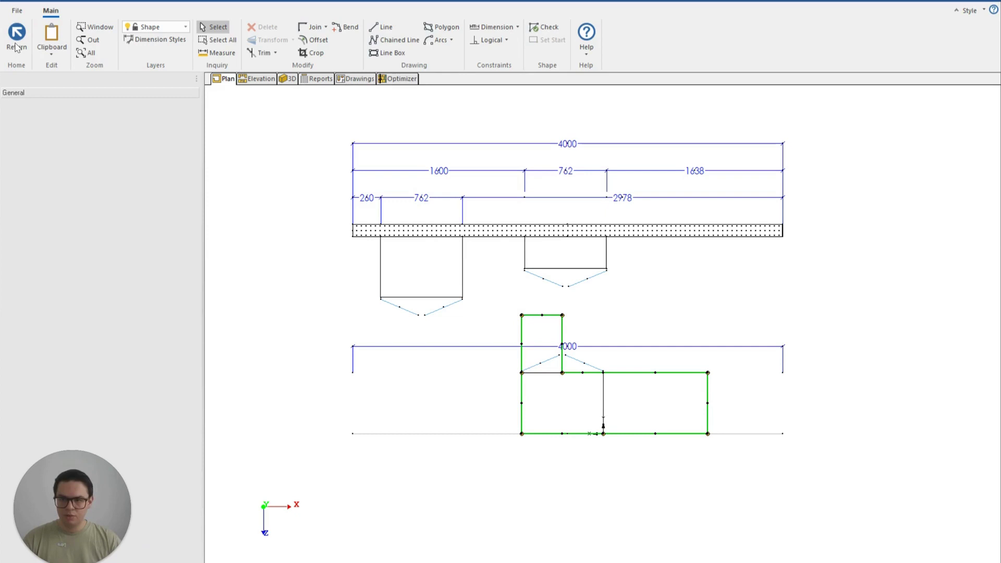
Step: Save the L shape with Oui, orbit the L-shaped cabinet in 3D, and return to plan
click(450, 313)
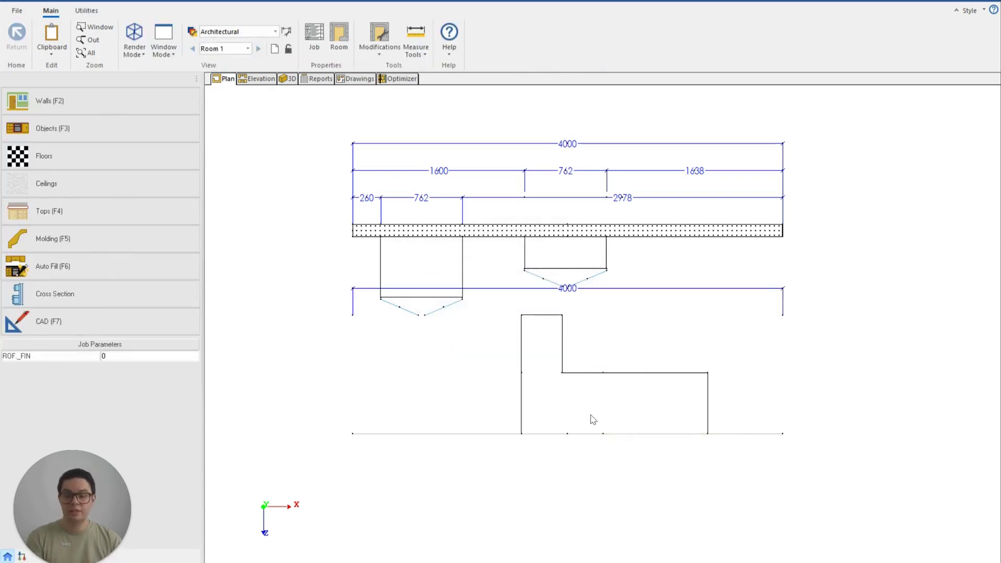
click(591, 419)
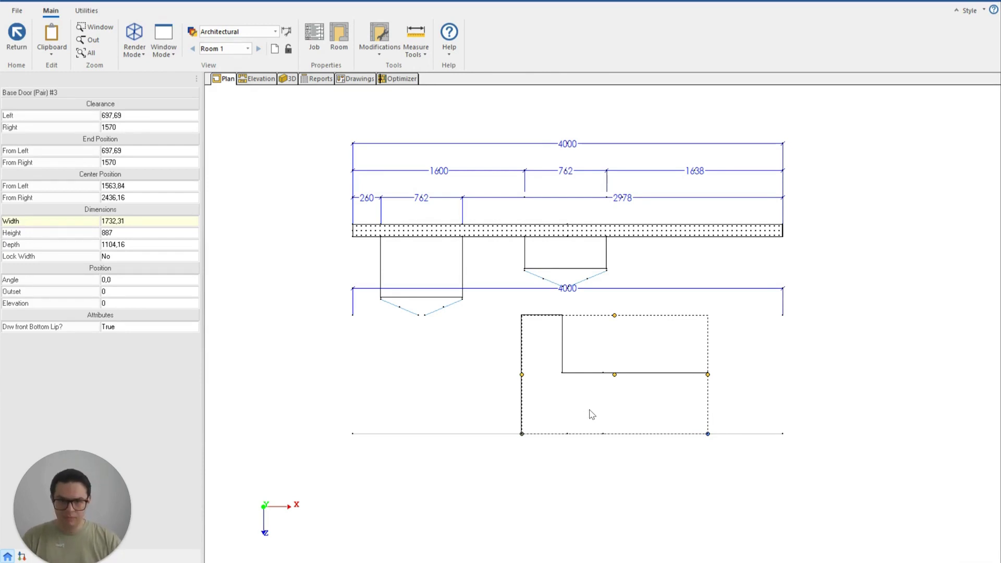
double_click(561, 364)
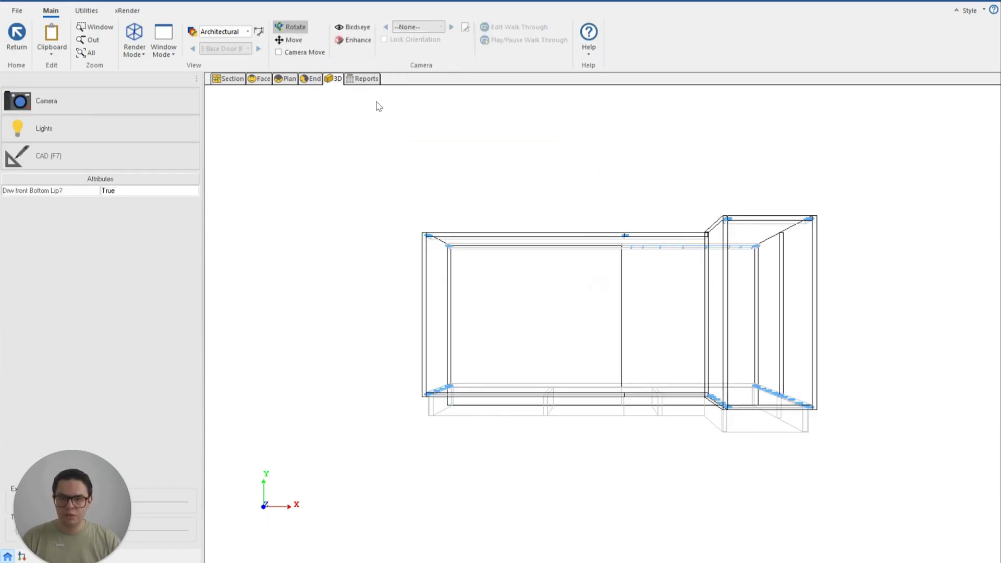
drag(578, 188, 599, 473)
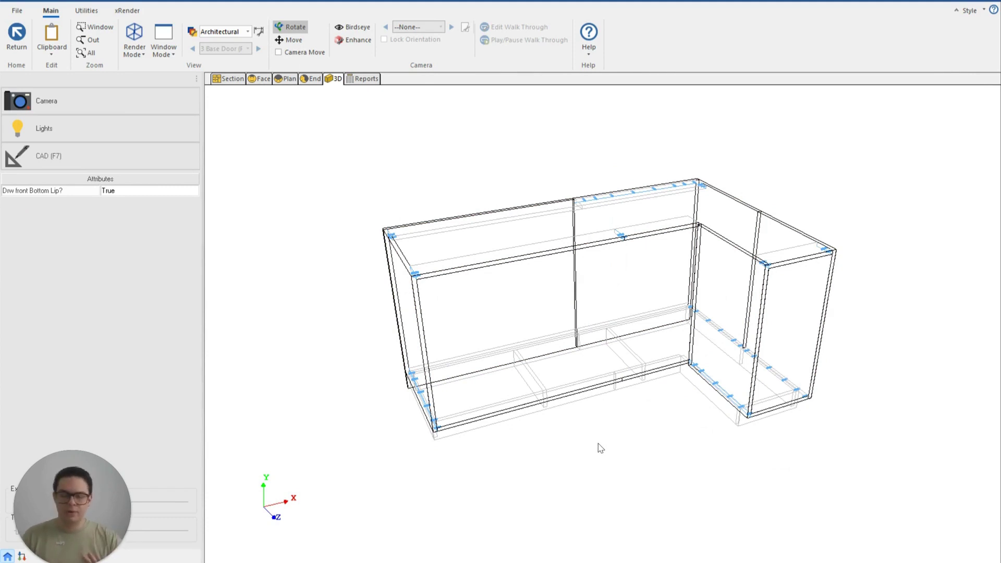
click(25, 53)
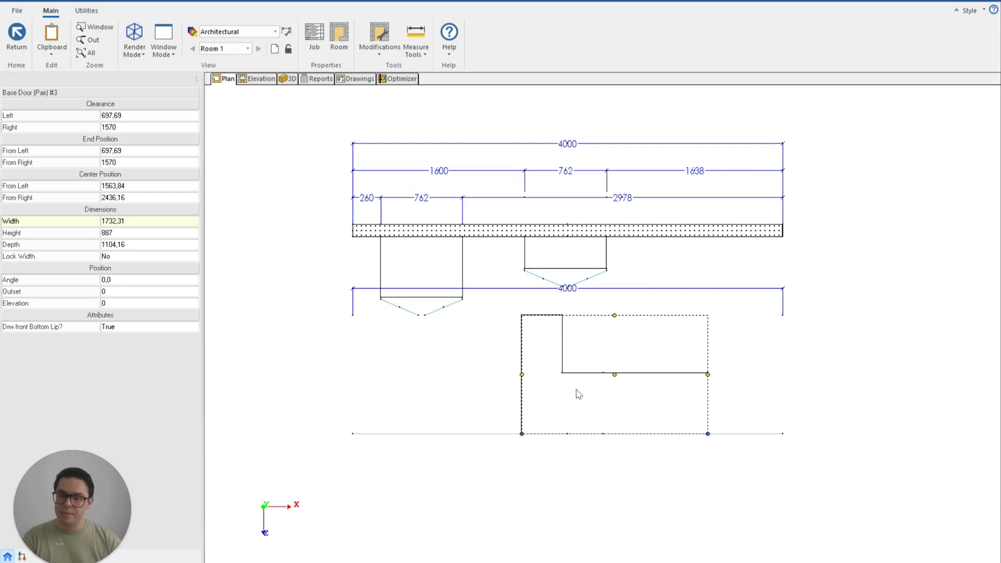
Step: Delete the L-shaped cabinet and copy the upper base cabinet onto the lower wall
key(Delete)
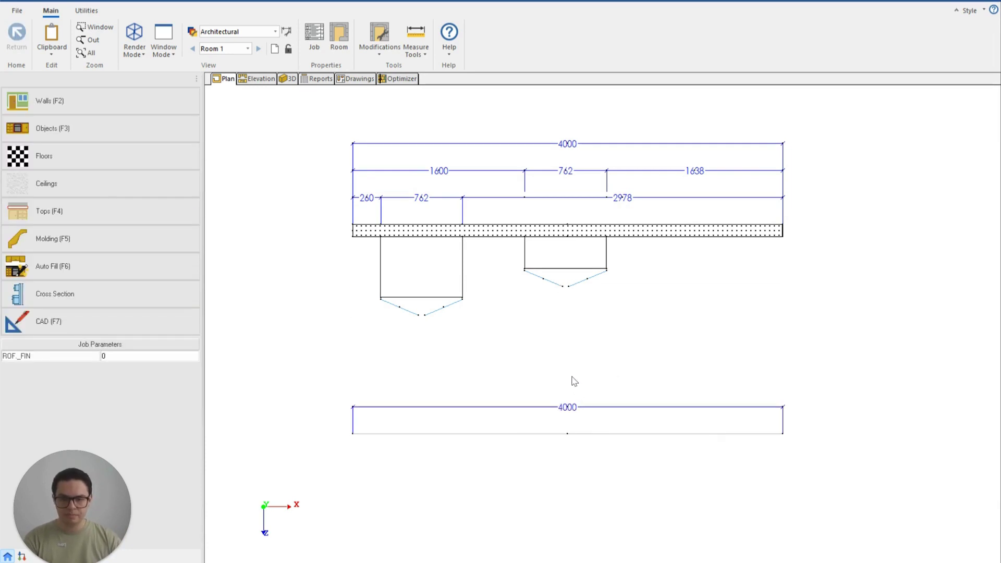
click(438, 275)
right_click(438, 275)
click(442, 279)
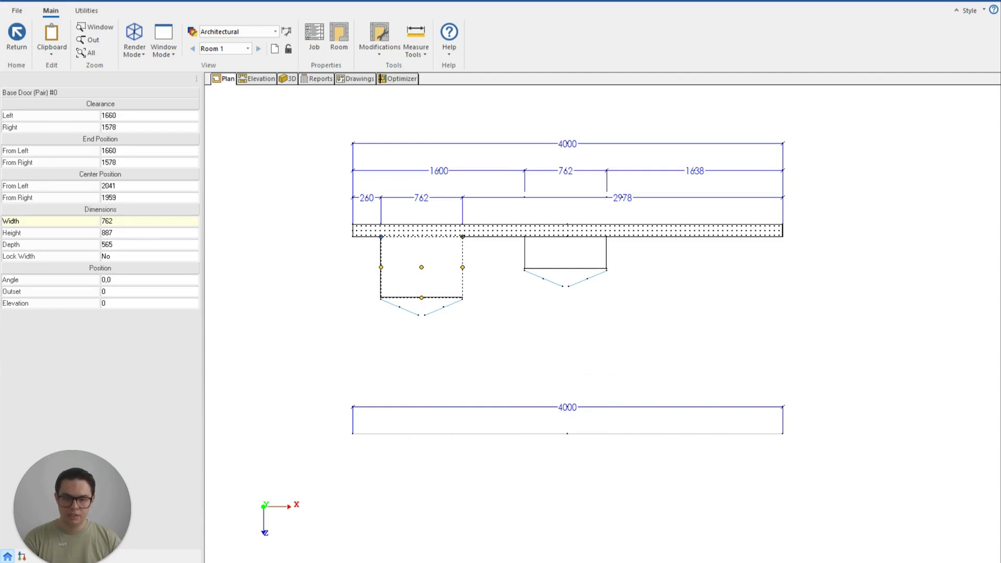
click(560, 413)
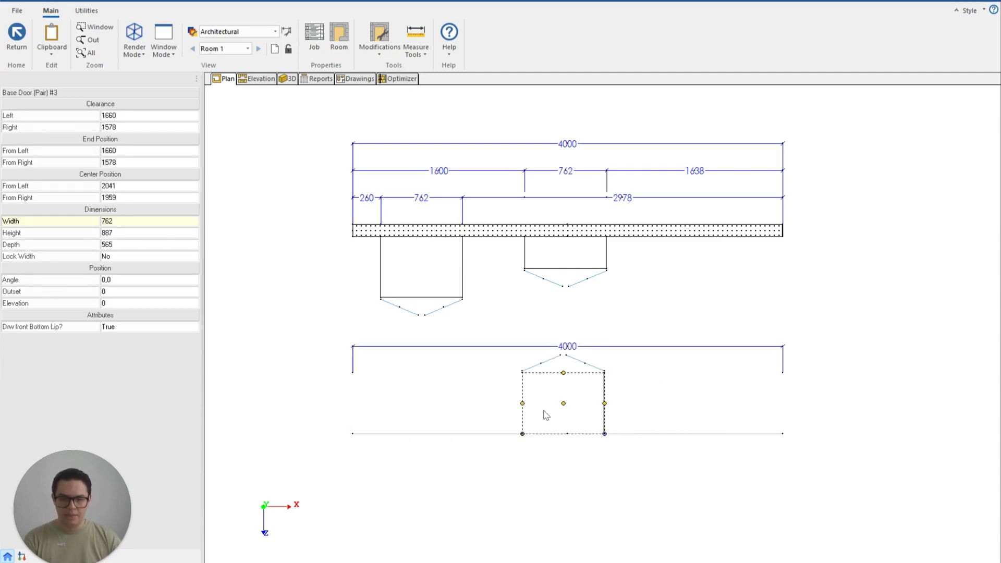
right_click(542, 413)
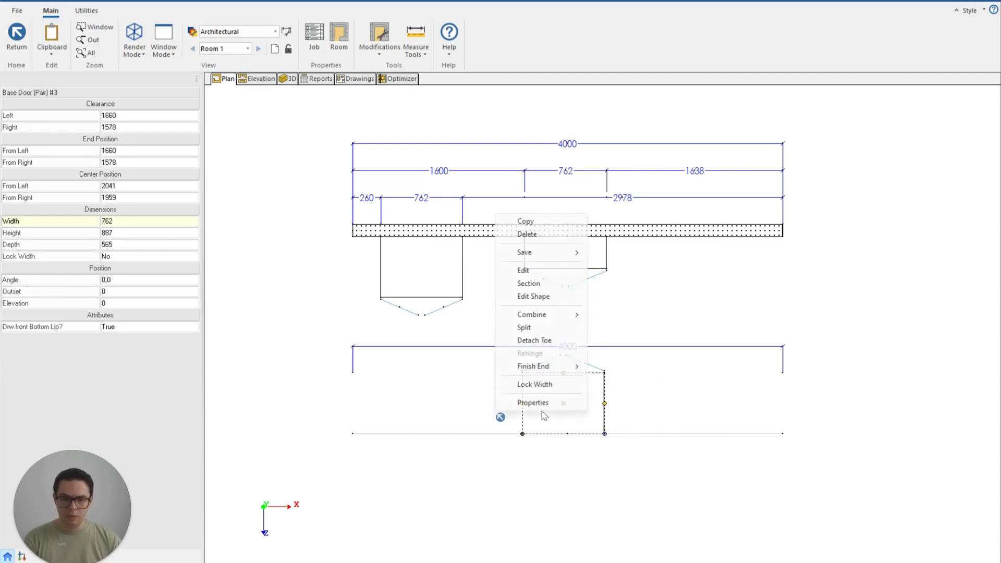
Step: In Edit Shape, bend the bottom edge into an inward arc and offset a larger arc above
click(532, 297)
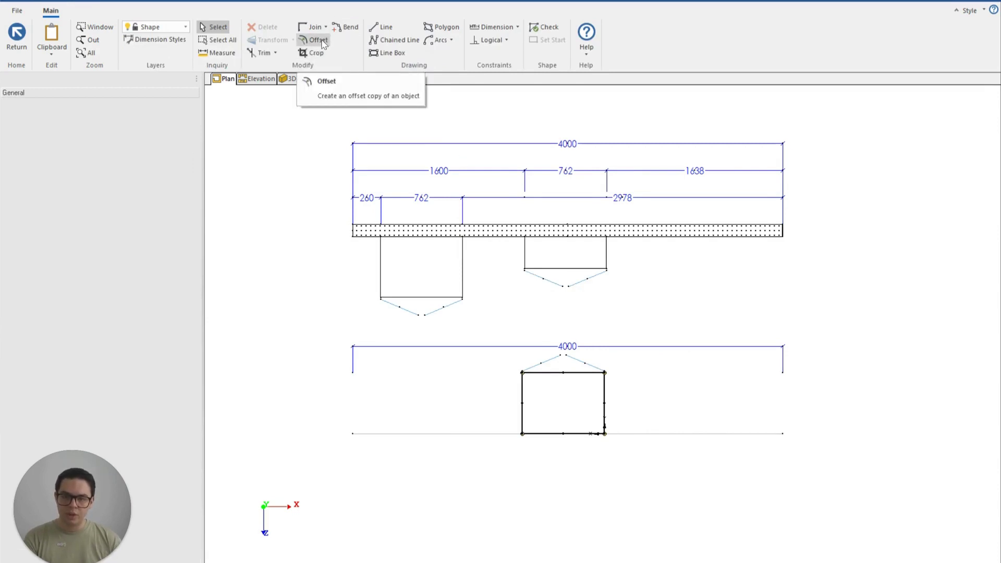
click(338, 37)
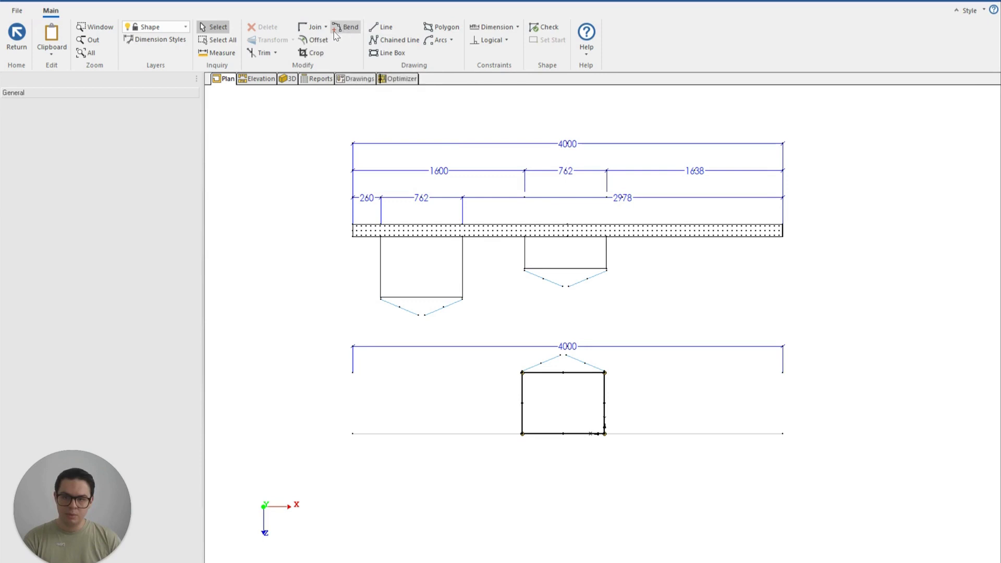
click(552, 435)
click(569, 463)
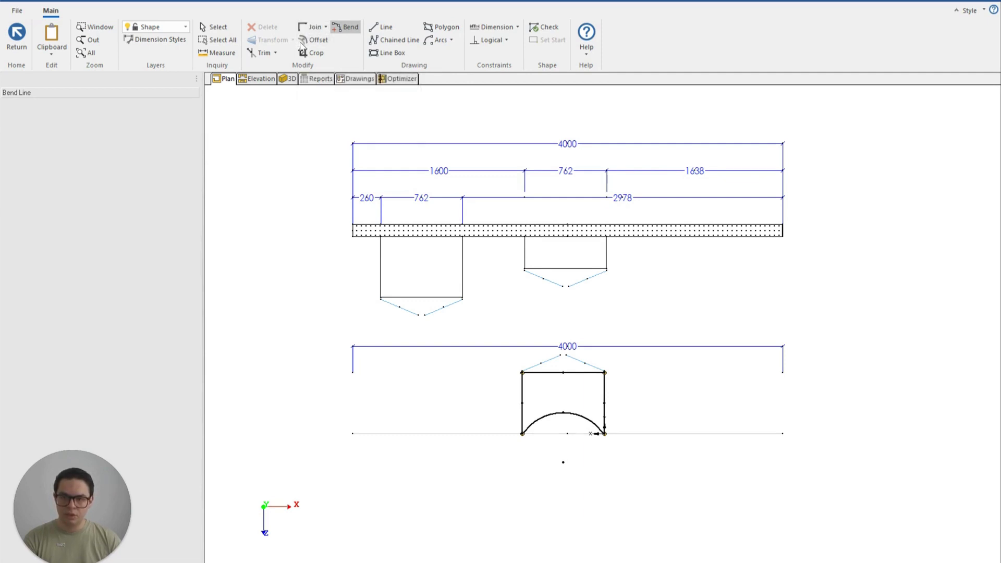
click(313, 40)
click(584, 425)
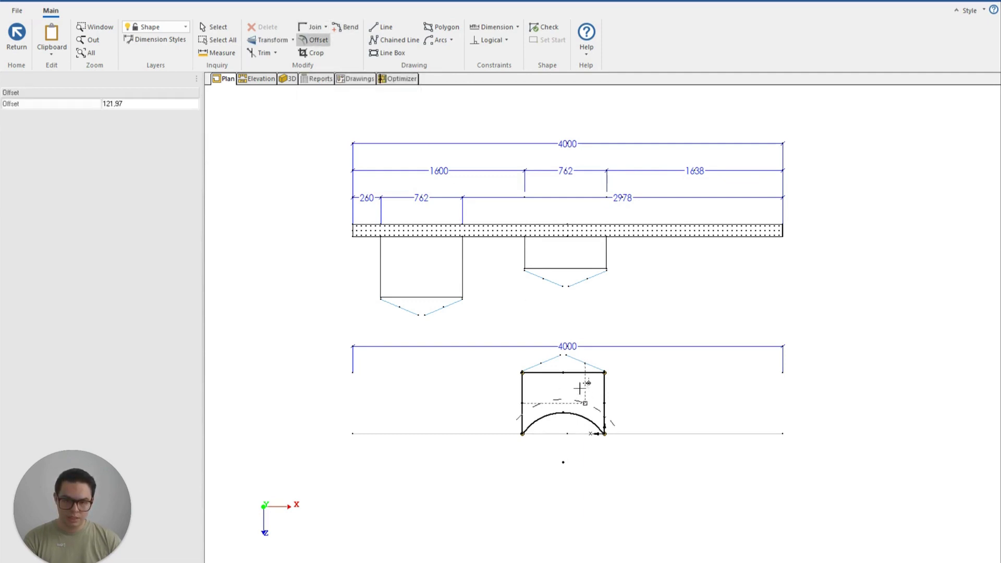
click(591, 337)
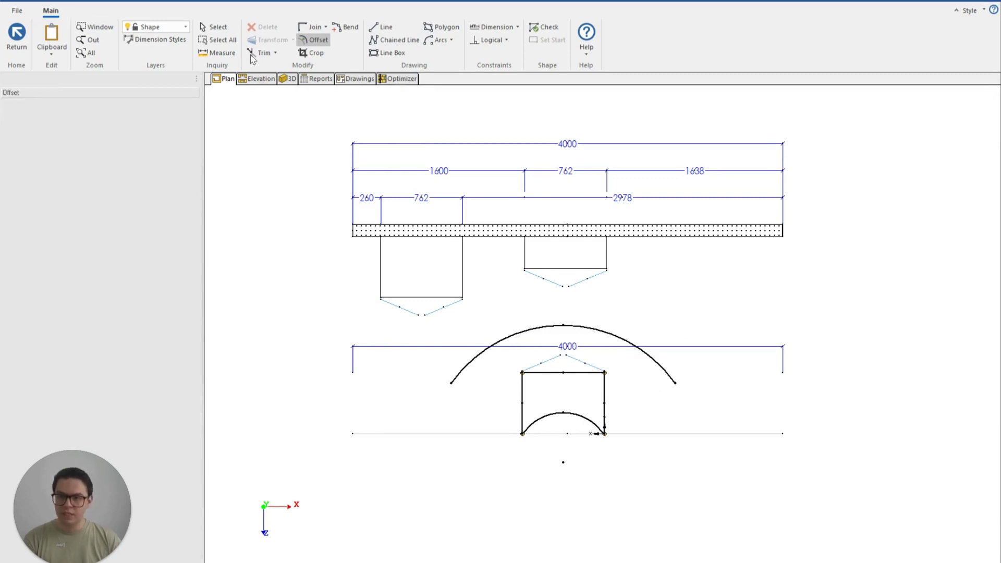
Step: Draw two side lines joining the outer arc's ends to the front corners
click(383, 27)
click(451, 384)
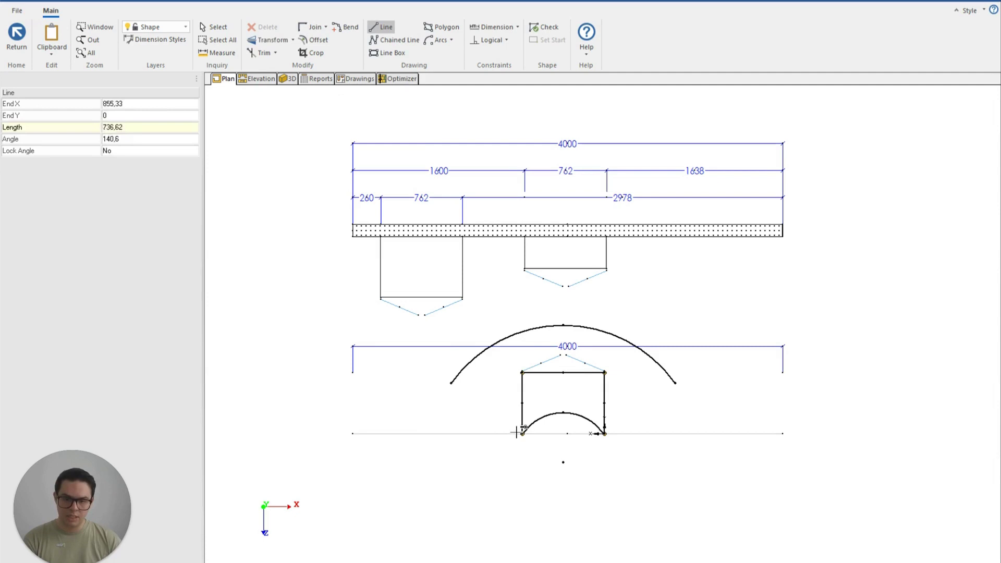
click(522, 433)
click(604, 433)
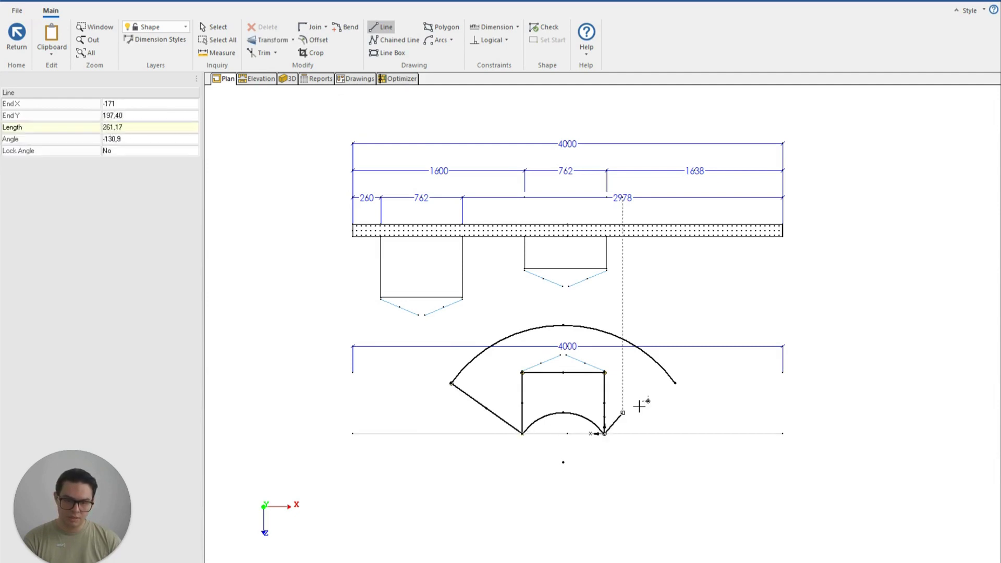
click(676, 383)
key(Escape)
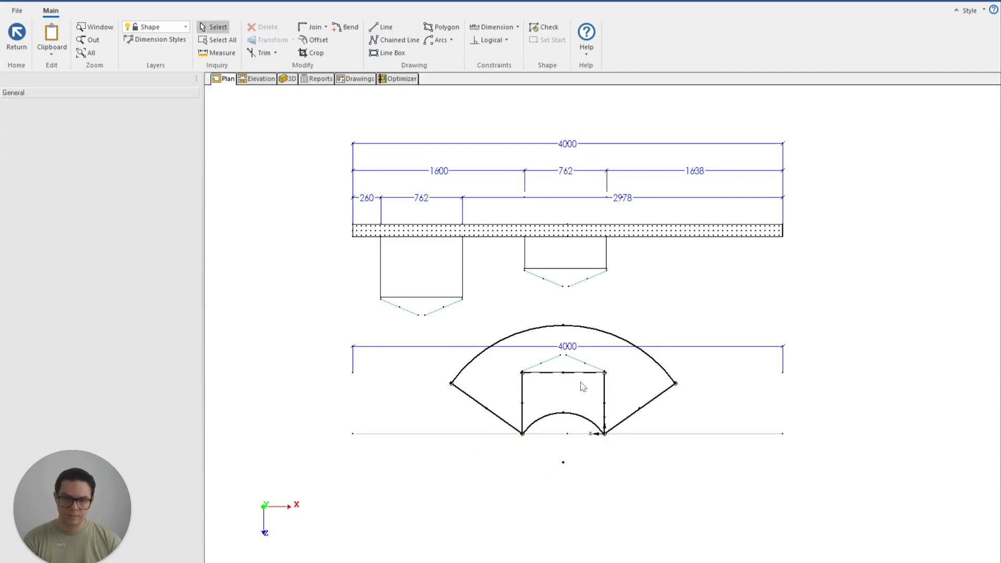
Step: Check the fan outline, return, and save the new fan shape with Oui
click(580, 375)
click(555, 401)
click(523, 402)
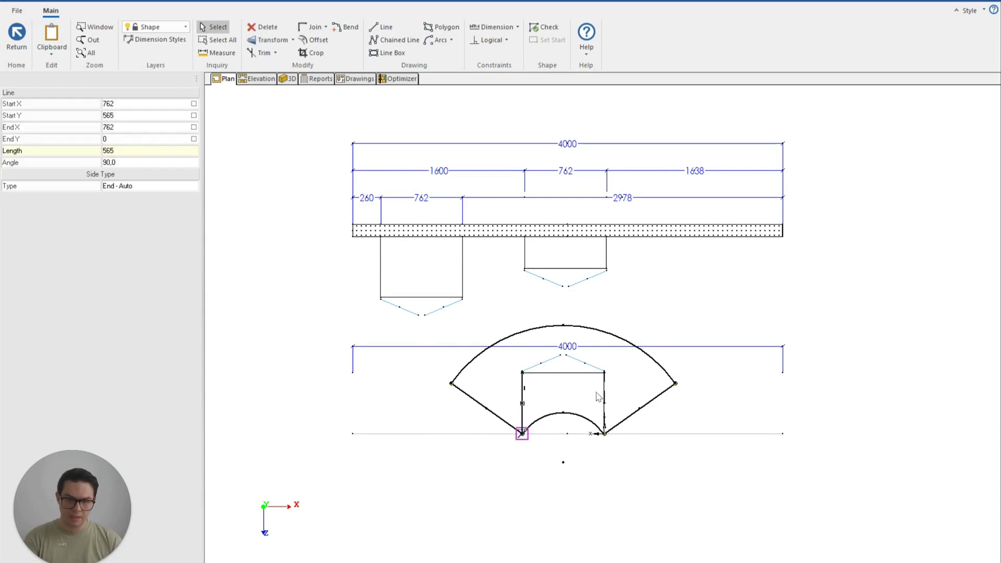
click(598, 398)
click(609, 399)
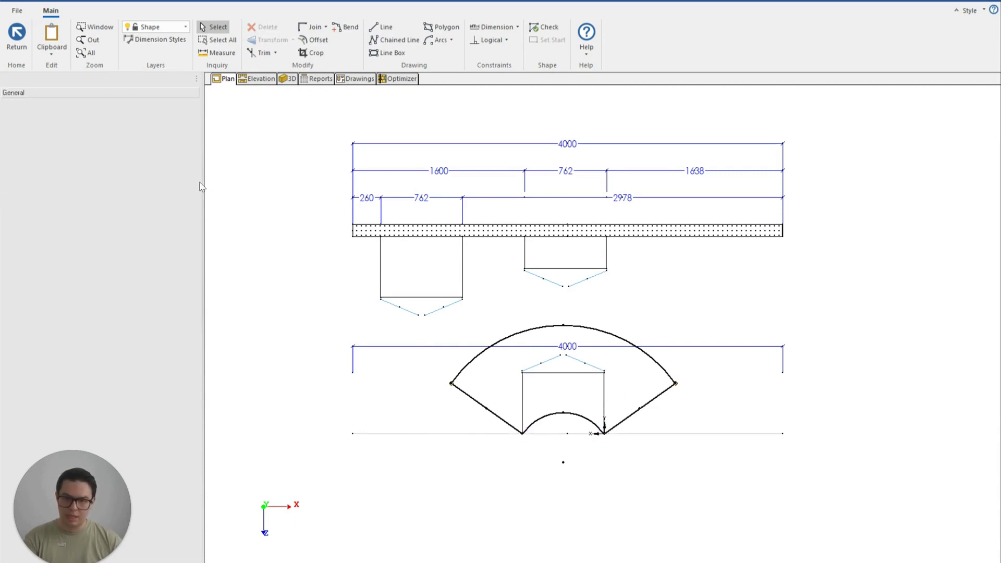
click(556, 25)
click(16, 35)
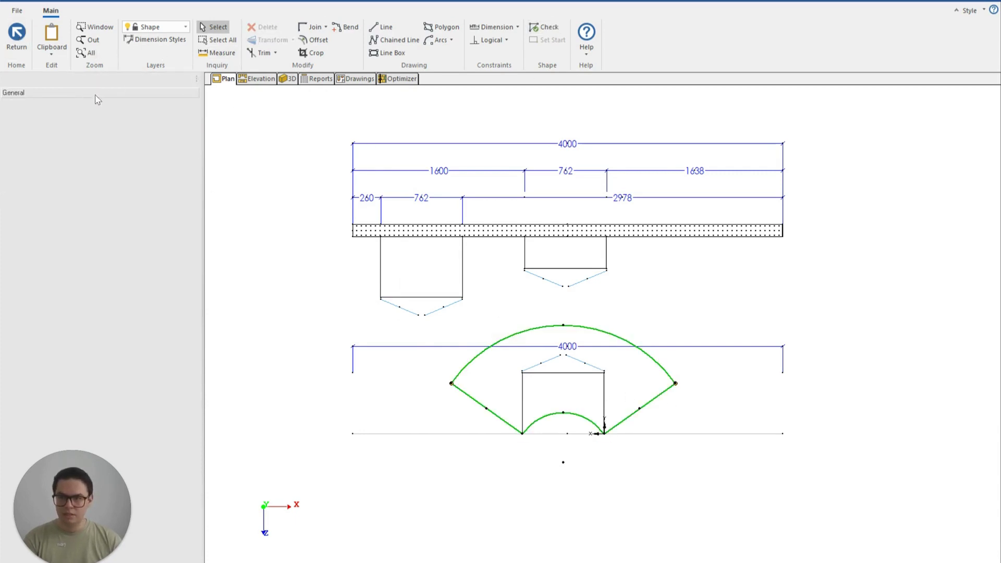
click(437, 311)
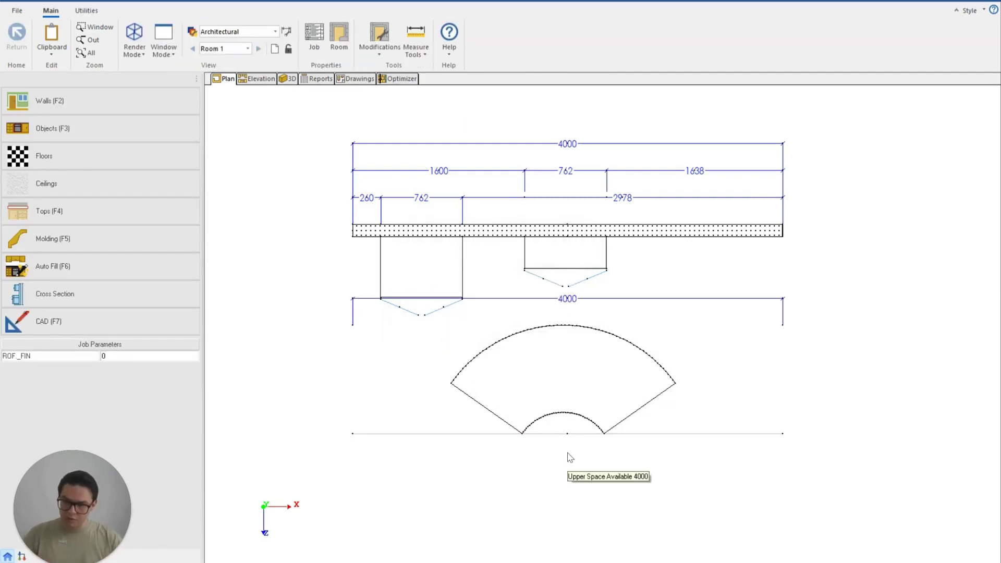
Step: Open the fan-shaped base cabinet in 3D and orbit it to an isometric view
double_click(607, 385)
mouse_move(524, 208)
mouse_down()
mouse_move(910, 401)
mouse_move(446, 394)
mouse_move(778, 351)
mouse_move(728, 309)
mouse_move(729, 405)
mouse_up()
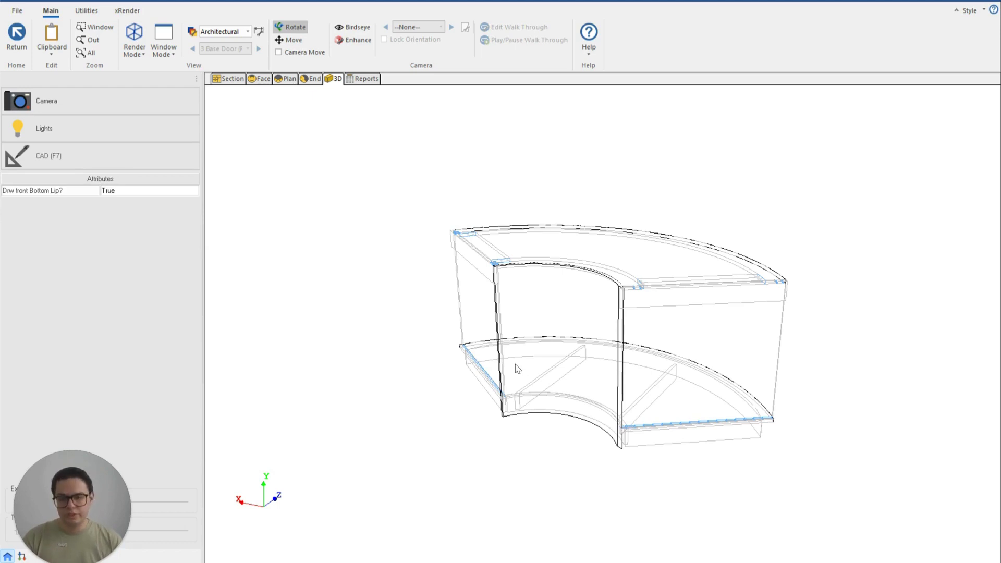
Step: Return from the 3D cabinet view to the room plan view
click(26, 48)
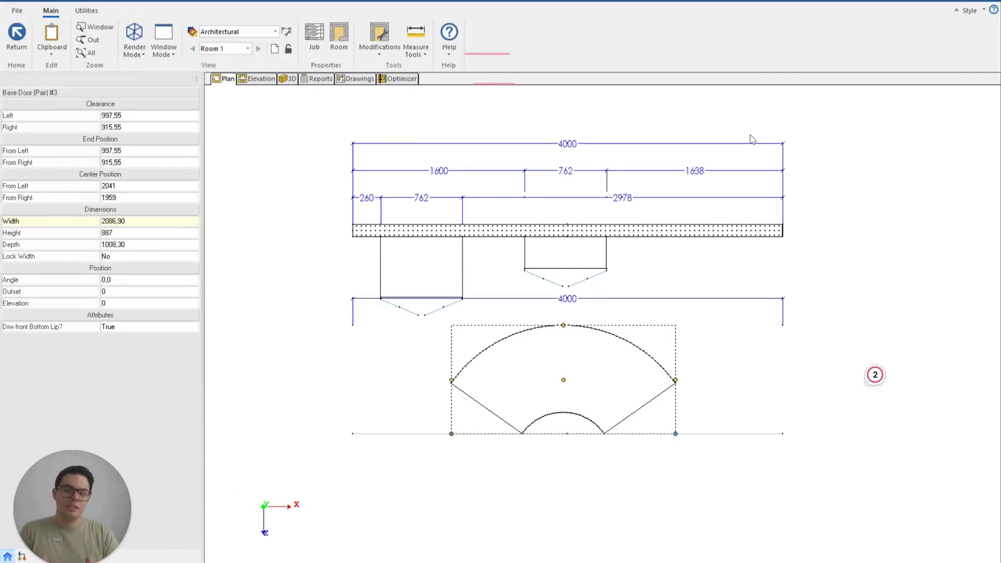